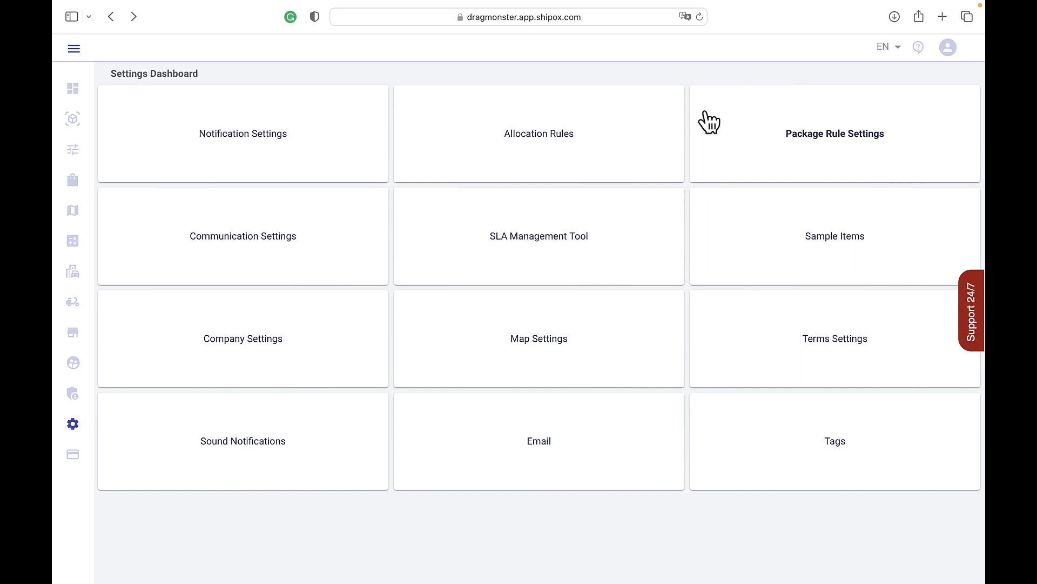
# Step: Open the package rule settings and start creating a new package rule, leaving its status Active
pyautogui.click(707, 116)
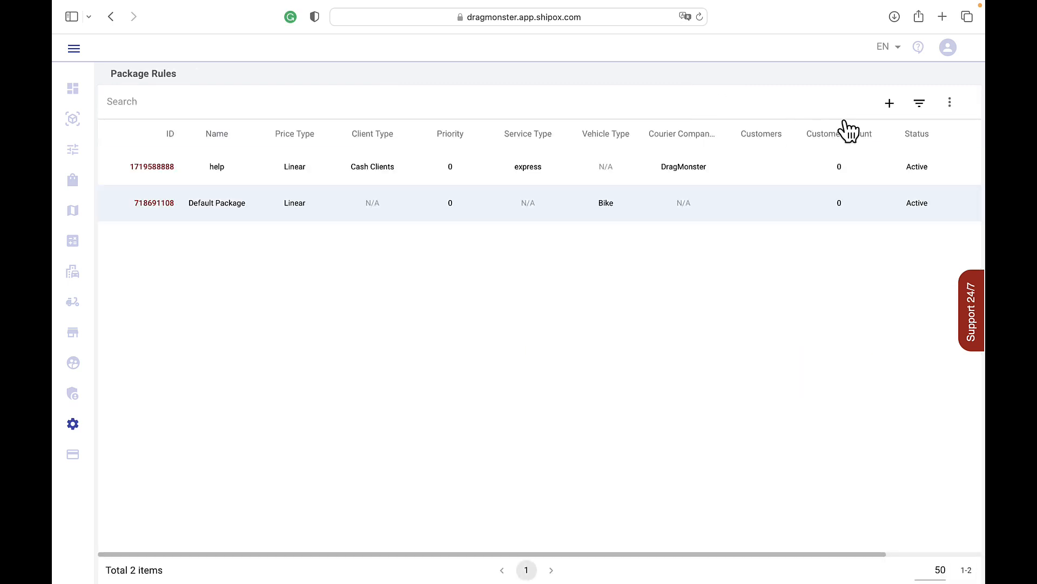
pyautogui.click(890, 104)
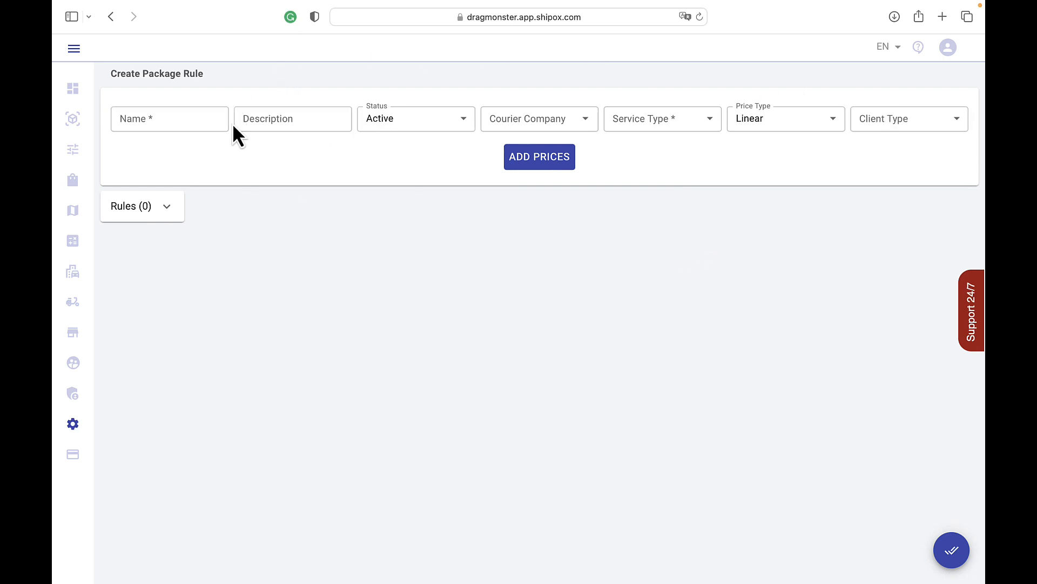
pyautogui.click(208, 119)
pyautogui.click(278, 119)
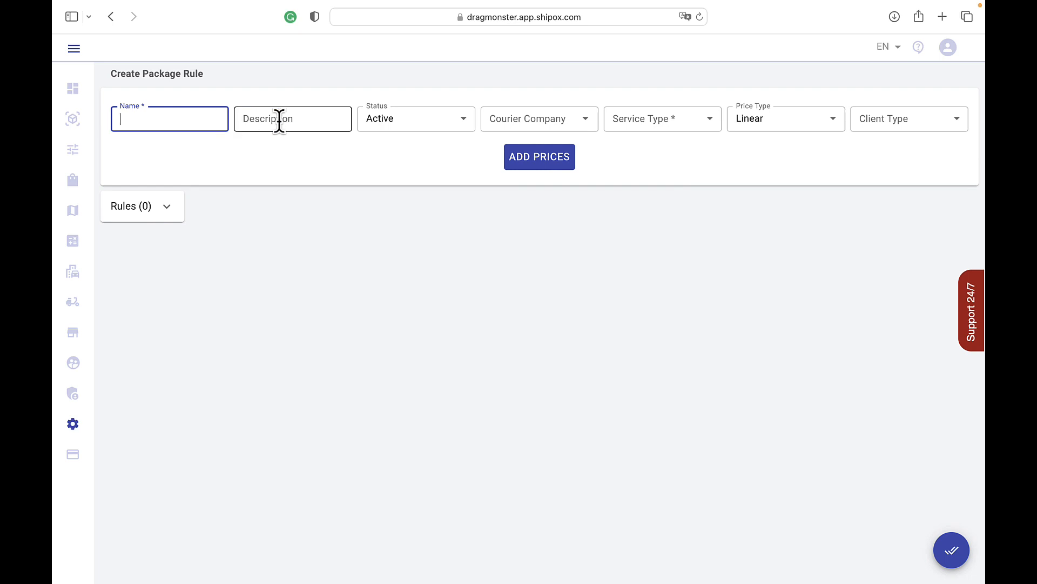
pyautogui.click(399, 129)
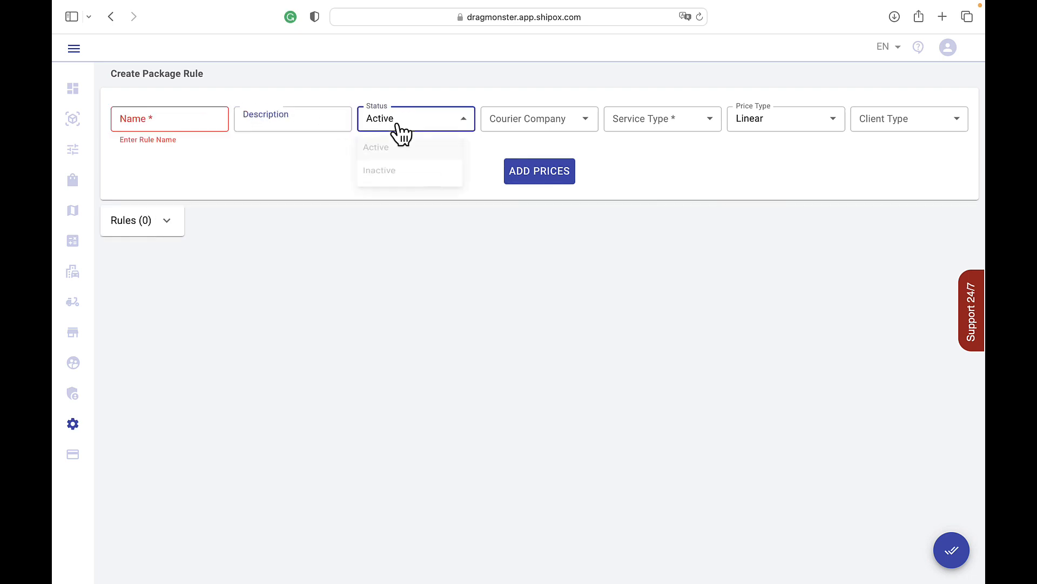
pyautogui.click(526, 124)
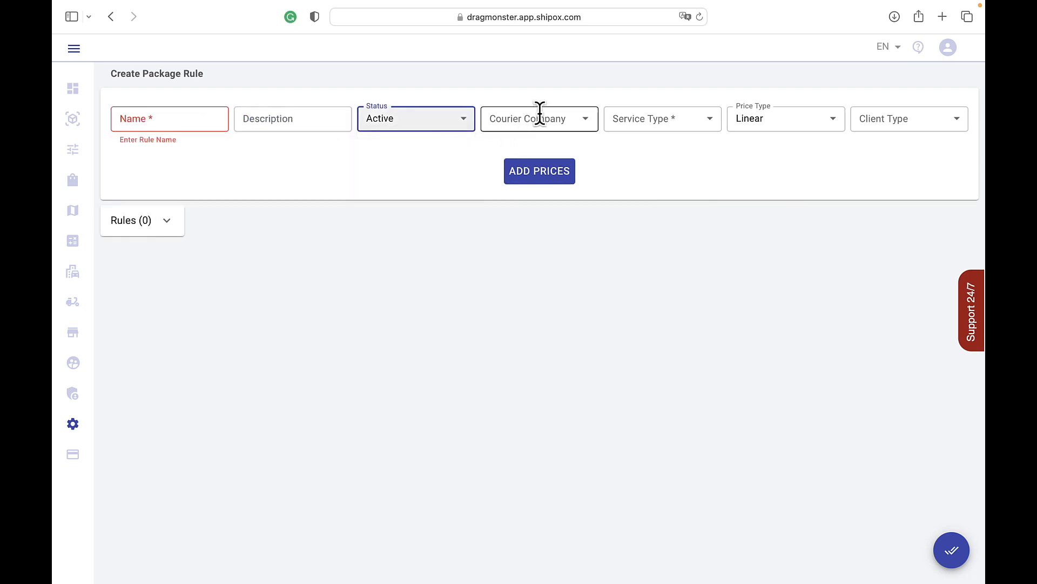
# Step: Set the package rule's courier company to DragMonster and its service type to express
pyautogui.click(539, 116)
pyautogui.click(526, 154)
pyautogui.click(659, 138)
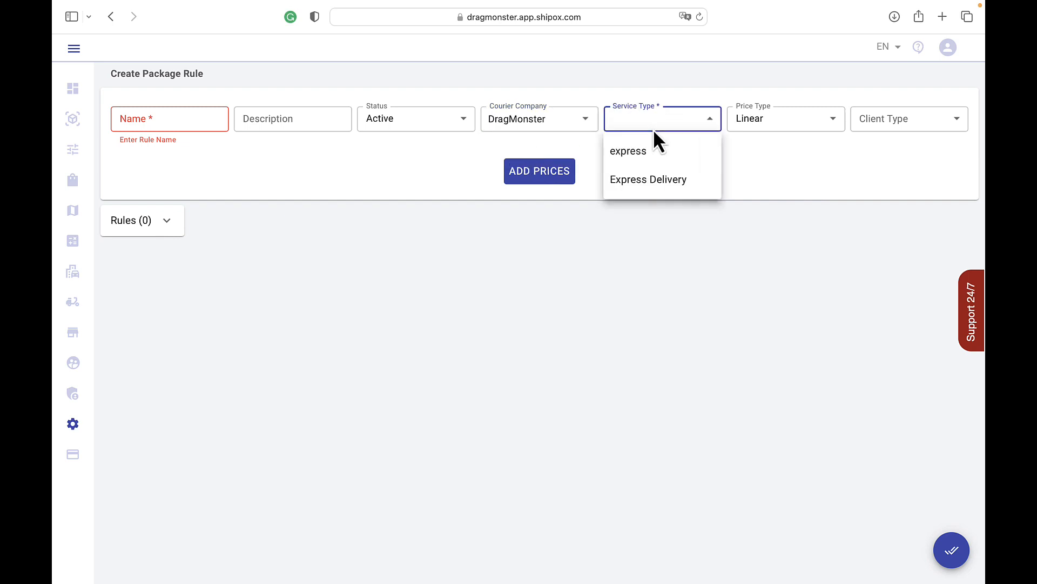
pyautogui.click(662, 150)
# Step: Choose the Linear price type and the Cash Clients client type for the package rule
pyautogui.click(818, 127)
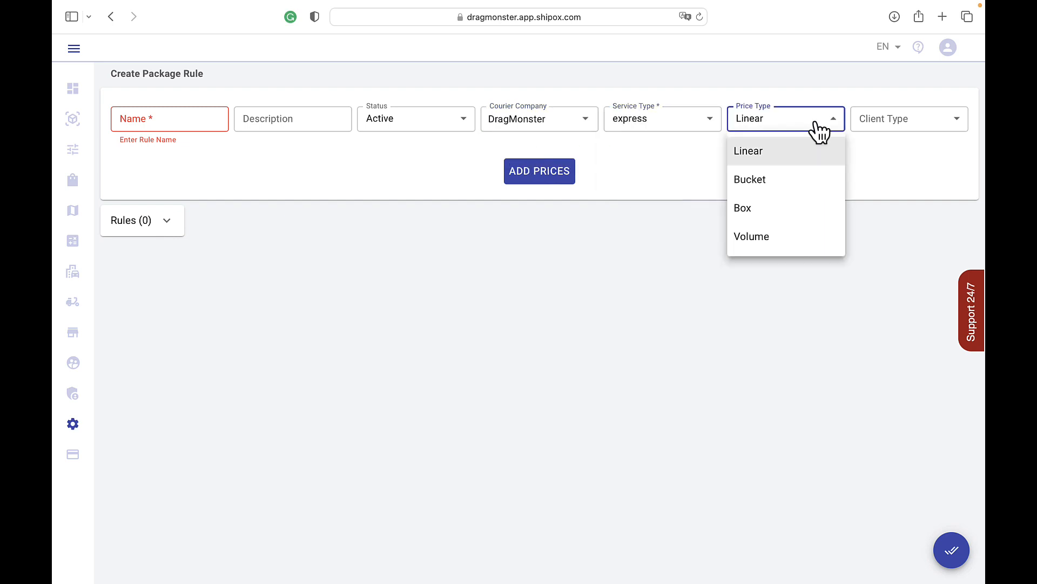
pyautogui.click(786, 159)
pyautogui.click(944, 127)
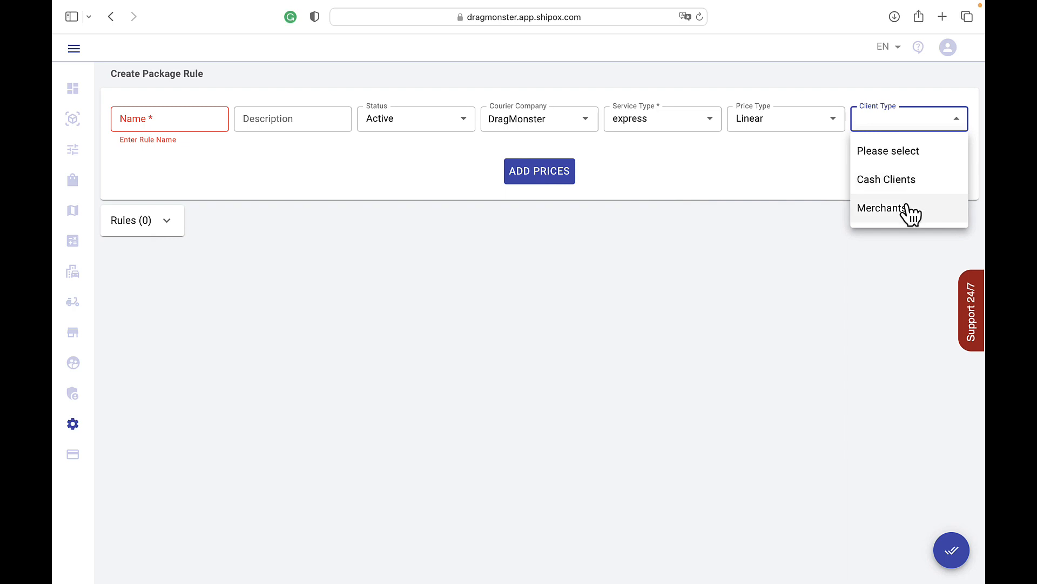
pyautogui.click(894, 181)
# Step: Enter Name 1 as the package rule's name and Description as its description
pyautogui.click(195, 118)
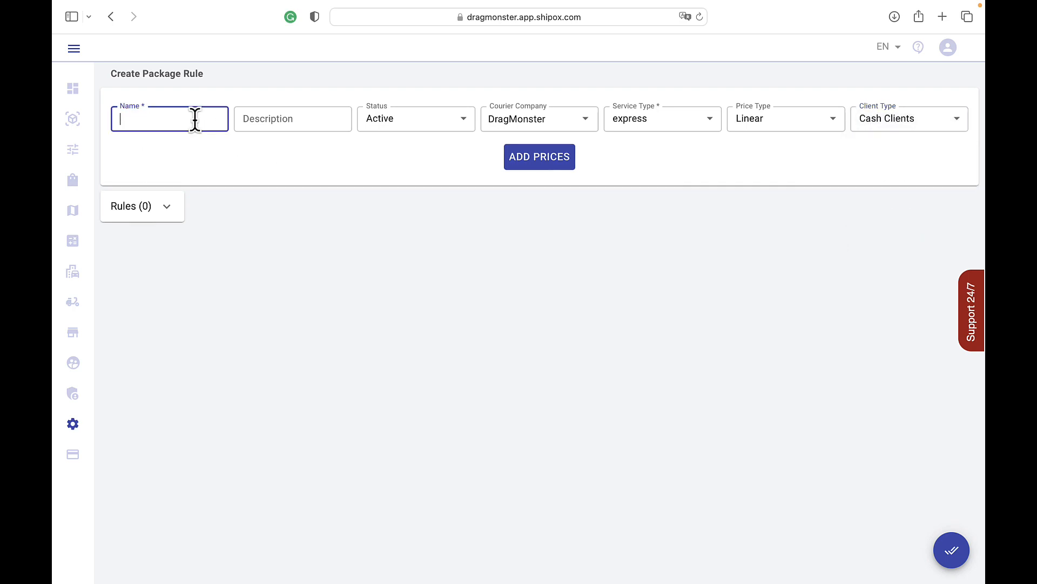
pyautogui.write('Name 1')
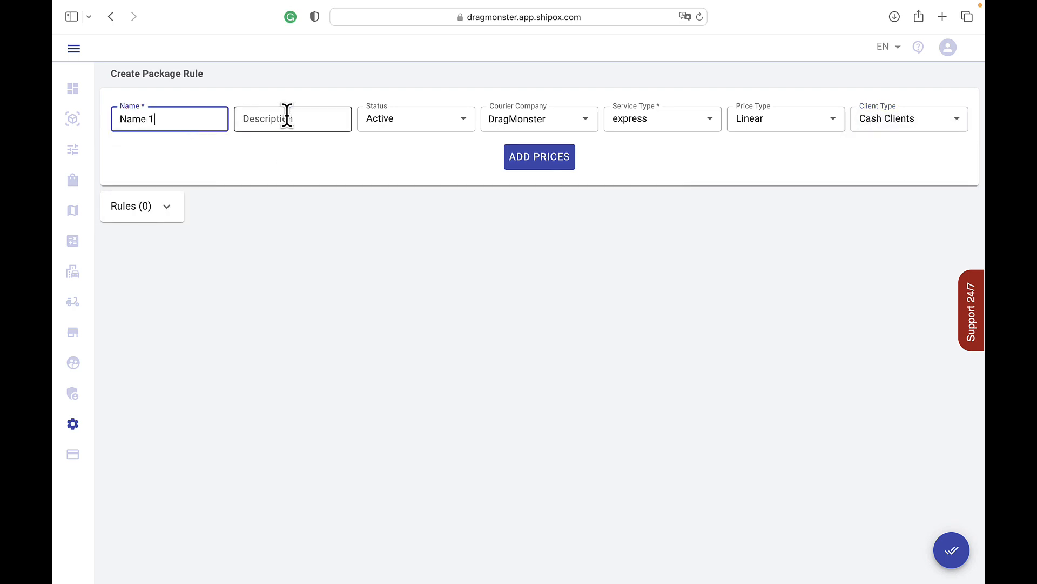
pyautogui.click(286, 116)
pyautogui.write('Desc')
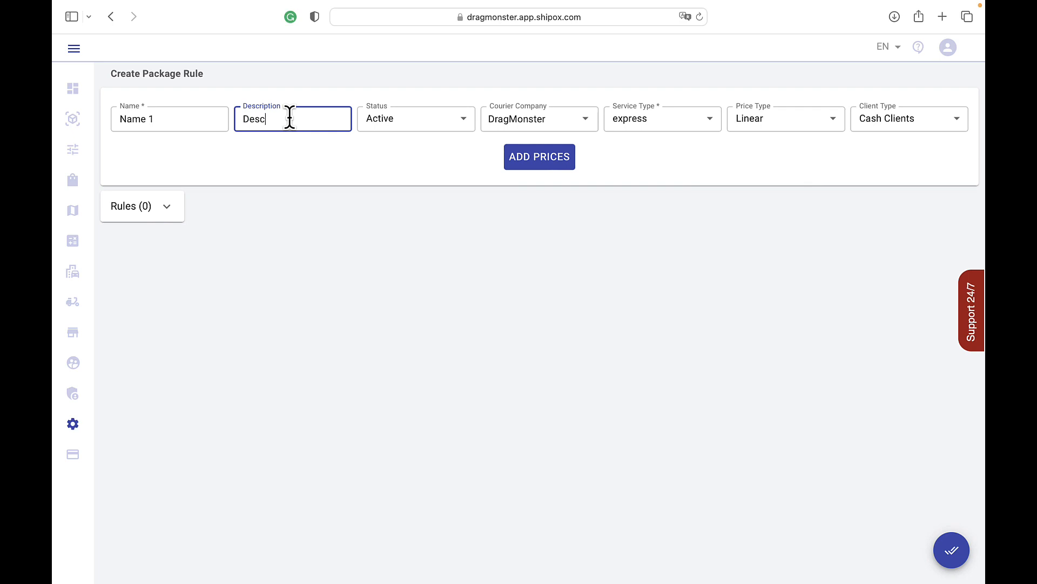
pyautogui.write('ription')
# Step: Add prices to the rule, setting the base price to 200 and the included KG to 5
pyautogui.click(549, 164)
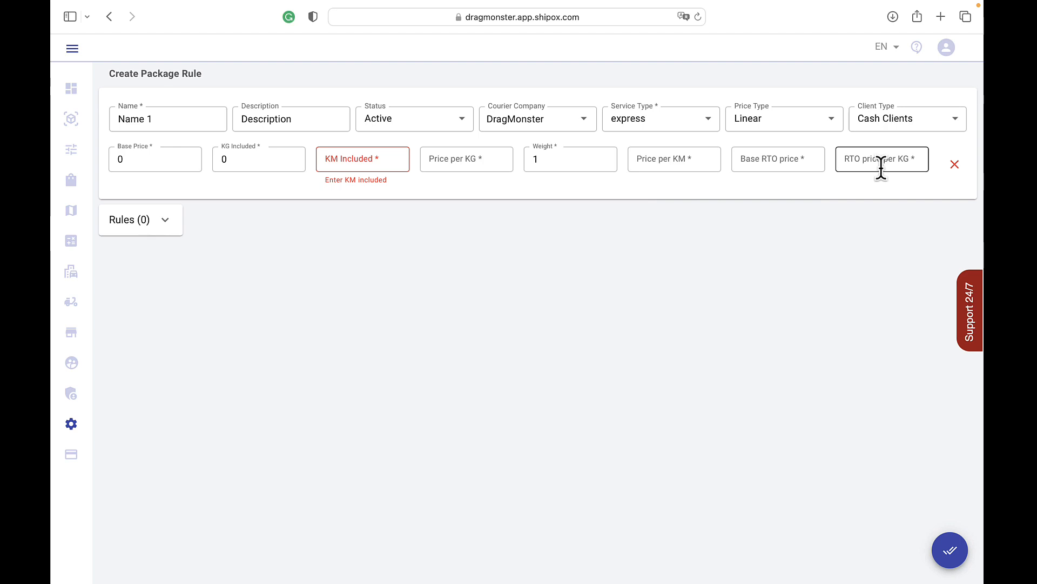
pyautogui.click(169, 160)
pyautogui.press('BackSpace')
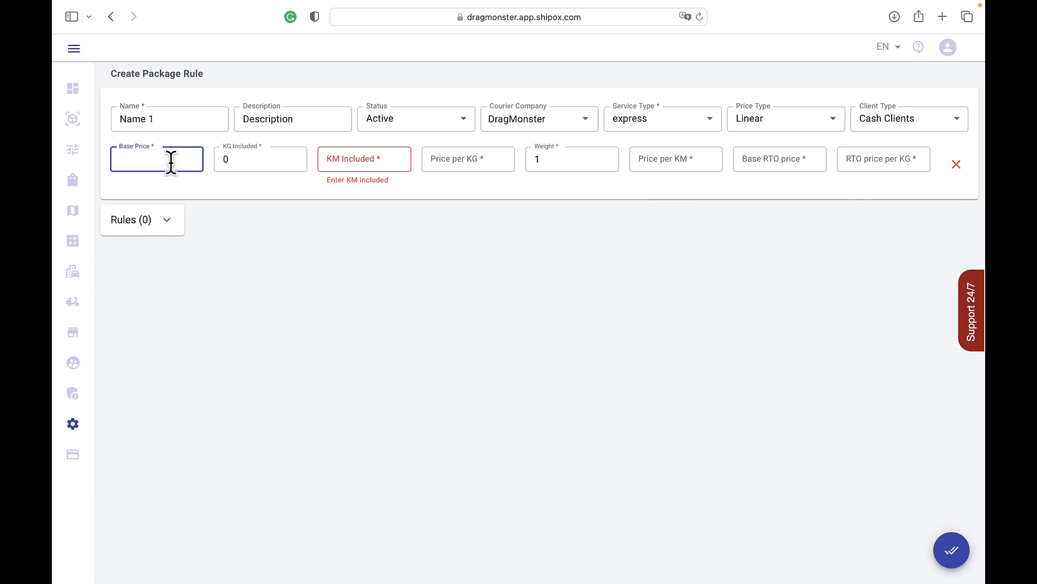
pyautogui.write('200')
pyautogui.click(233, 165)
pyautogui.press('BackSpace')
pyautogui.write('5')
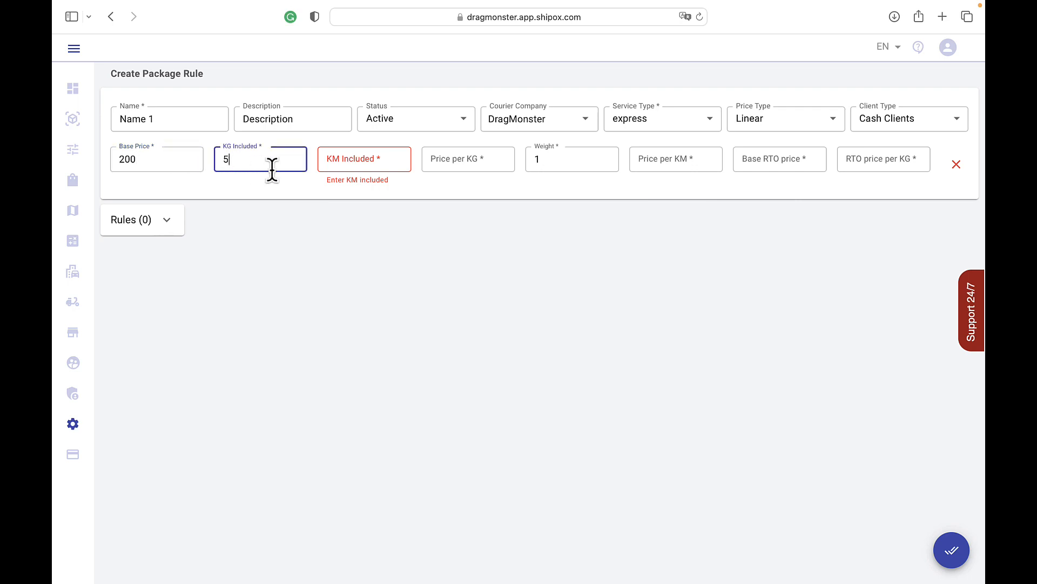
# Step: Set the included KM to 10 and the price per KG to 10
pyautogui.click(337, 161)
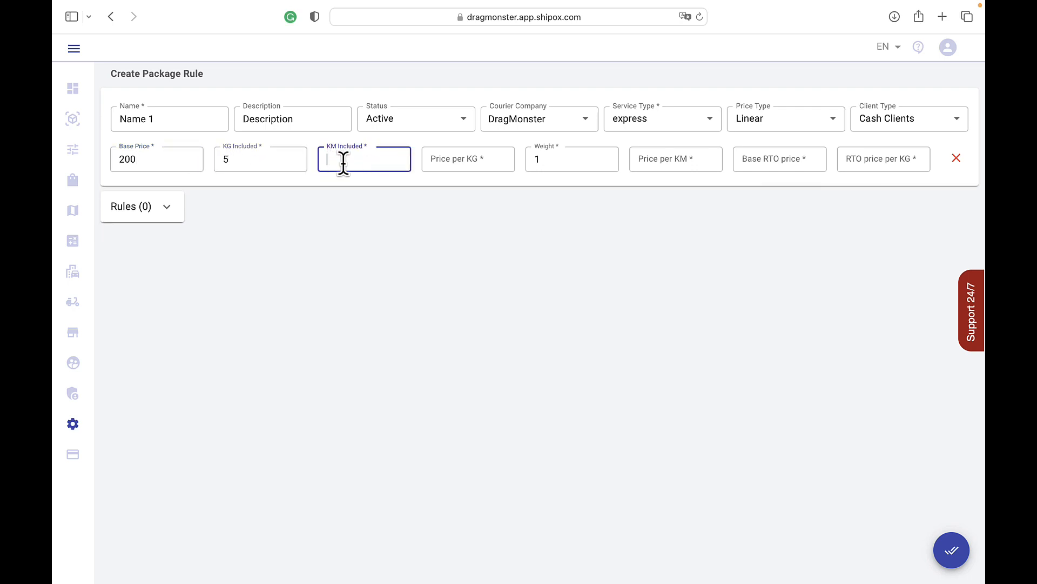
pyautogui.write('10')
pyautogui.click(452, 162)
pyautogui.write('1')
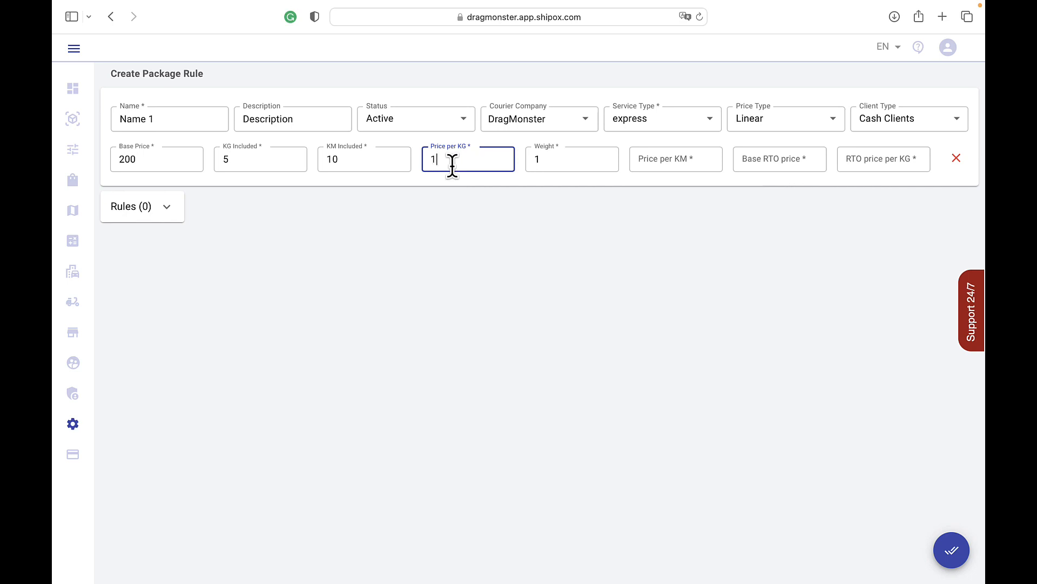
pyautogui.write('0')
# Step: Set the weight to 20 and the price per KM to 10
pyautogui.click(551, 152)
pyautogui.press('BackSpace')
pyautogui.write('20')
pyautogui.click(674, 161)
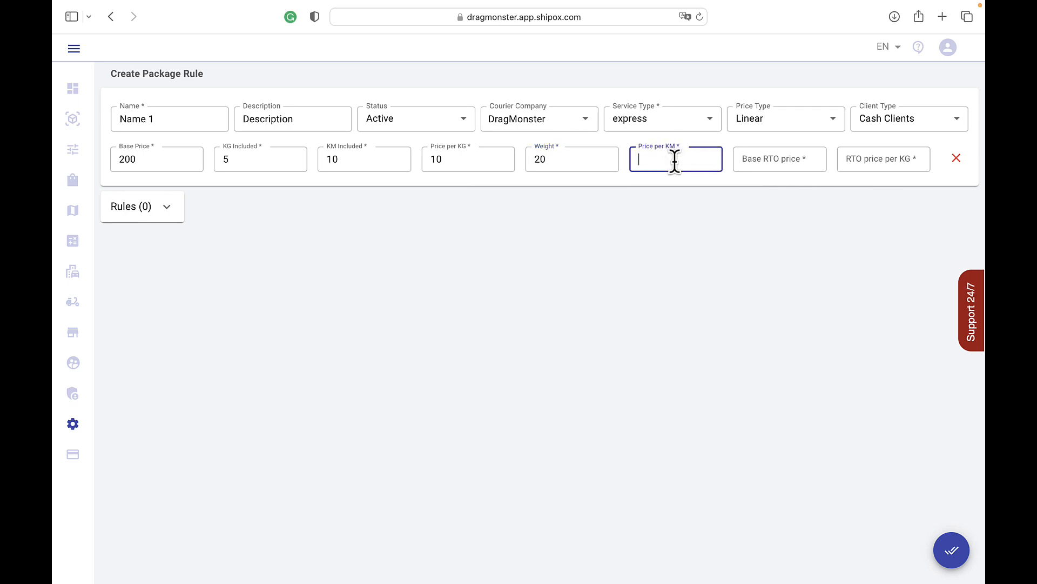
pyautogui.write('10')
# Step: Set the base RTO price to 50 and the RTO price per KG to 5
pyautogui.click(767, 161)
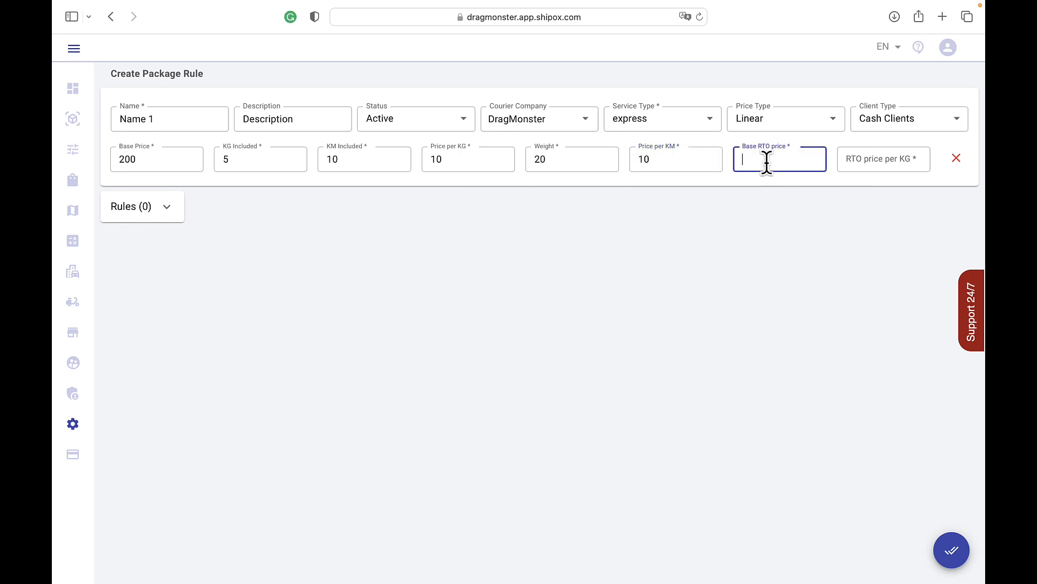
pyautogui.write('50')
pyautogui.click(887, 160)
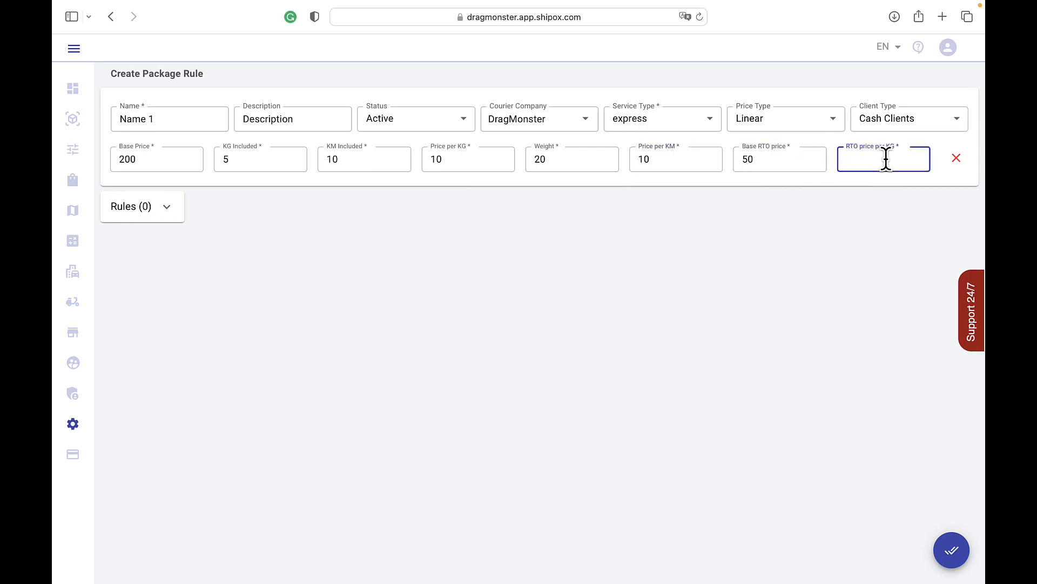
pyautogui.write('5')
# Step: Enable conditions in the package rule's rules section and add a City from condition
pyautogui.click(172, 211)
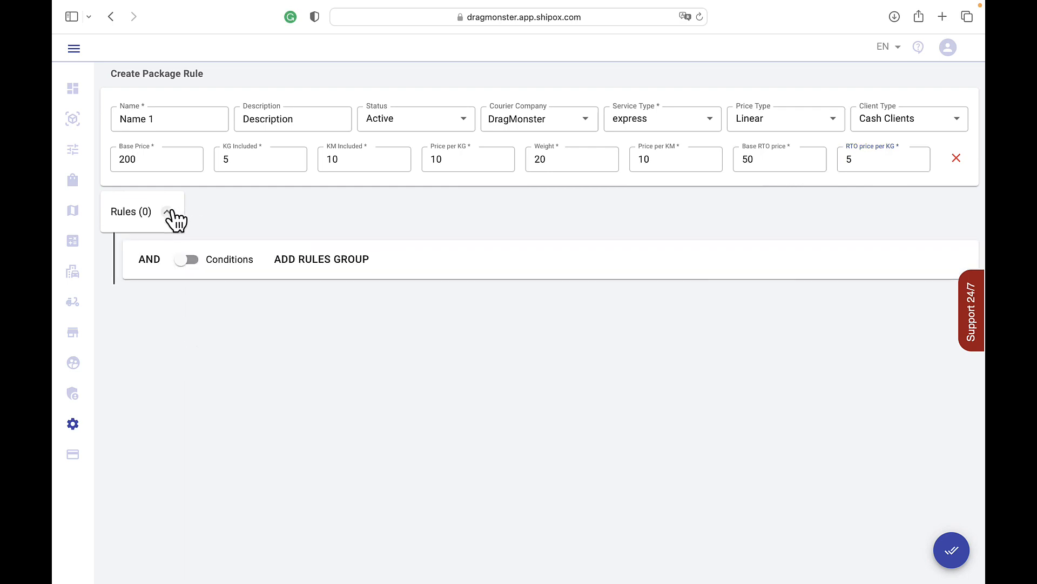
pyautogui.click(197, 261)
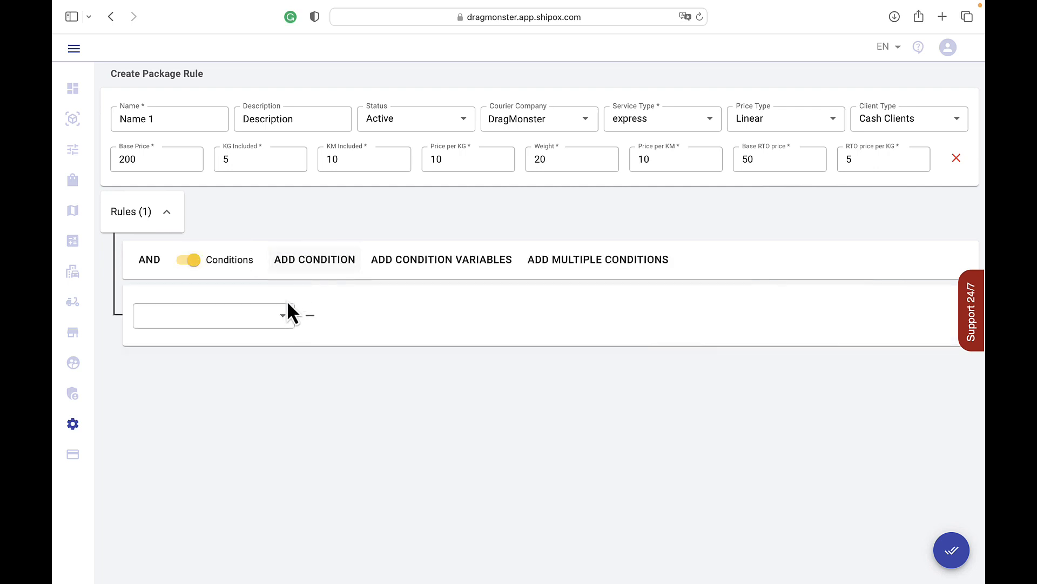
pyautogui.click(286, 318)
pyautogui.scroll(-2, 227, 486)
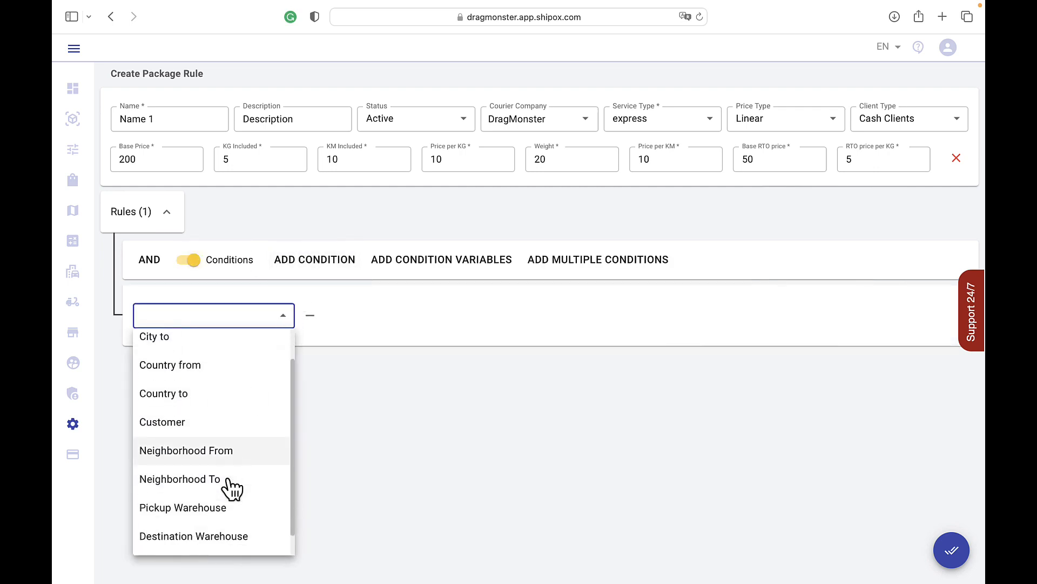
pyautogui.scroll(2, 230, 493)
pyautogui.click(270, 347)
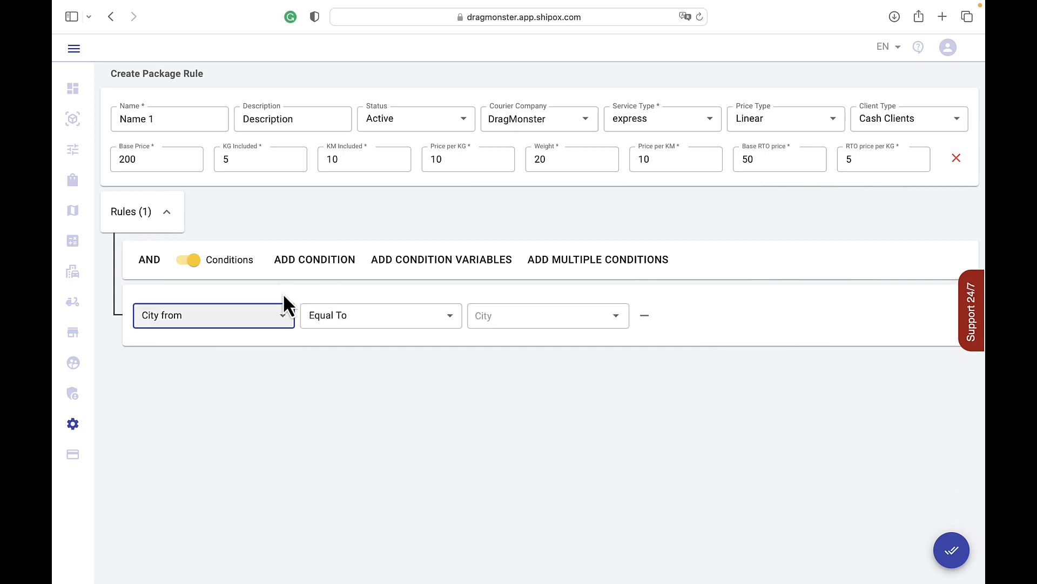
# Step: Add a second condition to the rule, based on City to
pyautogui.click(326, 272)
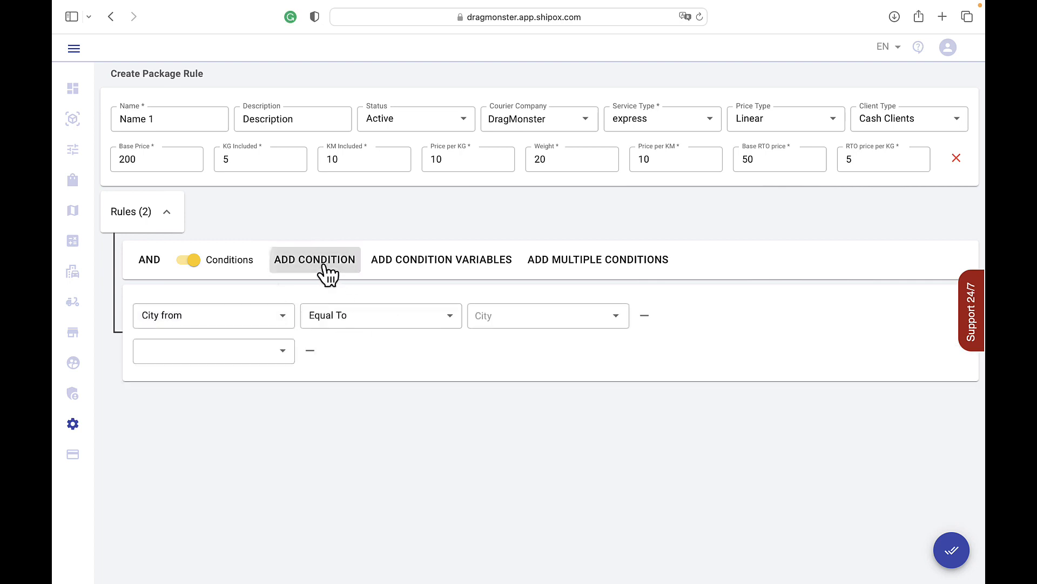
pyautogui.click(283, 354)
pyautogui.click(232, 404)
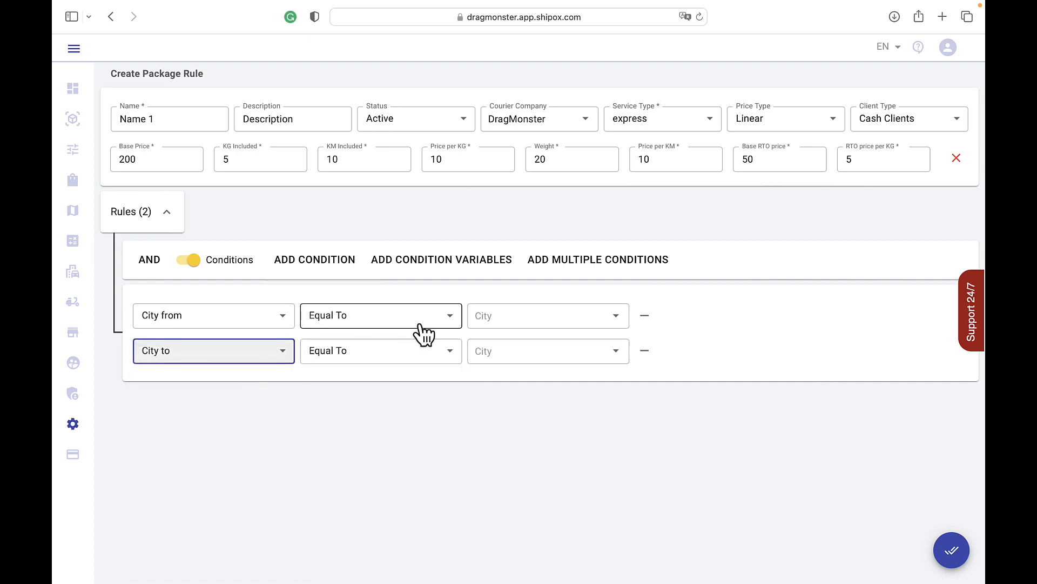
# Step: Set City from equal to Aral Sea and City to equal to Amudaryo, and save the package rule
pyautogui.click(565, 309)
pyautogui.scroll(-1, 548, 398)
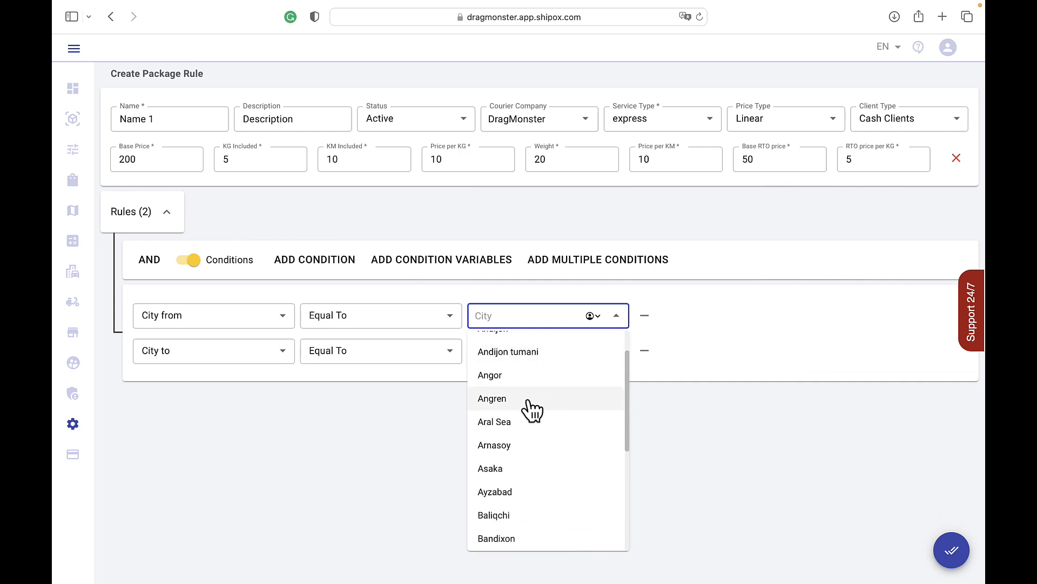
pyautogui.click(517, 431)
pyautogui.click(540, 356)
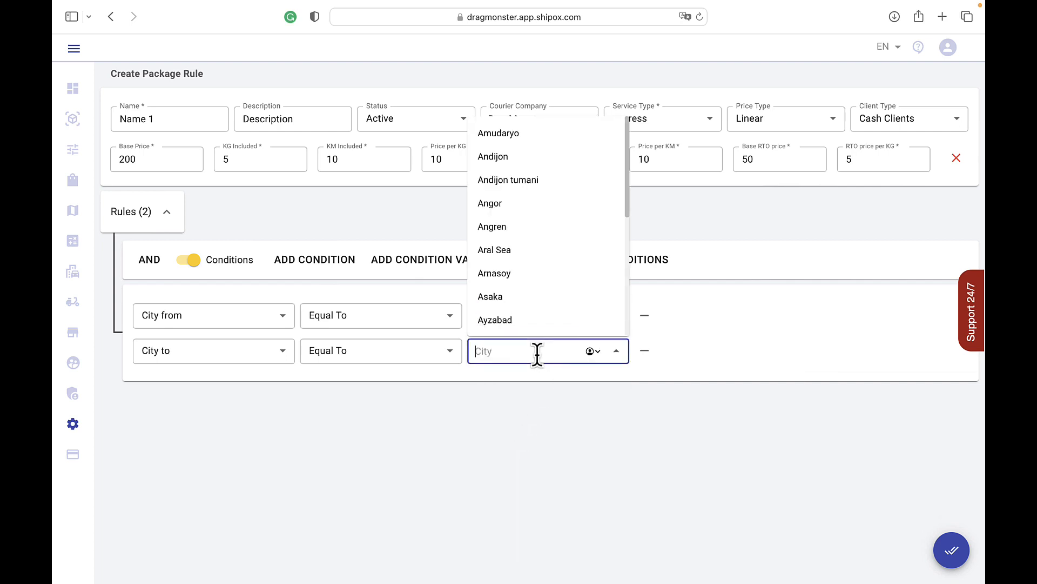
pyautogui.click(551, 136)
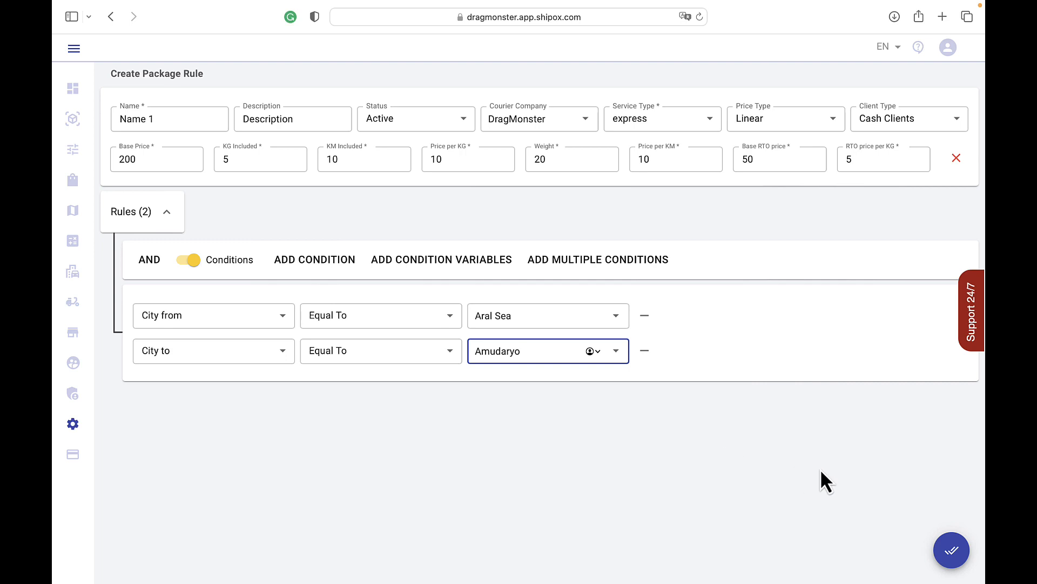
pyautogui.click(954, 551)
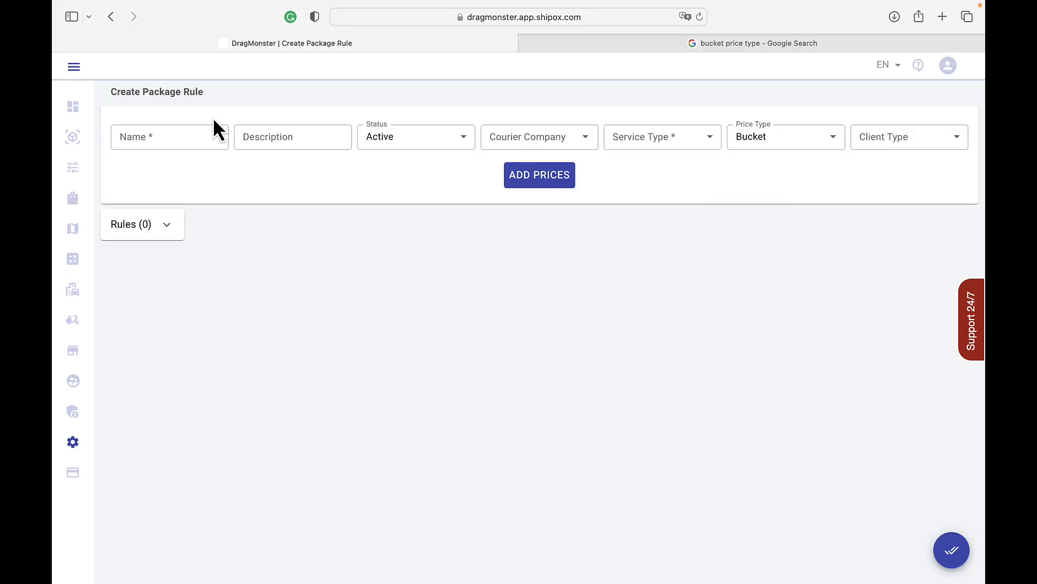
# Step: For another new package rule, choose the Bucket price type and enter the name Name 1 and description Description 1
pyautogui.click(760, 134)
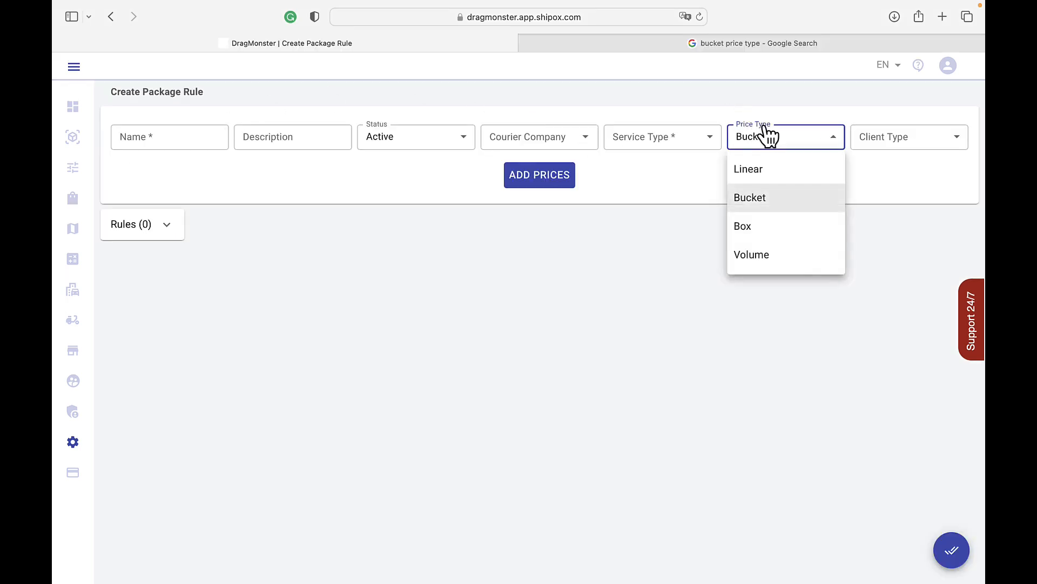
pyautogui.click(764, 200)
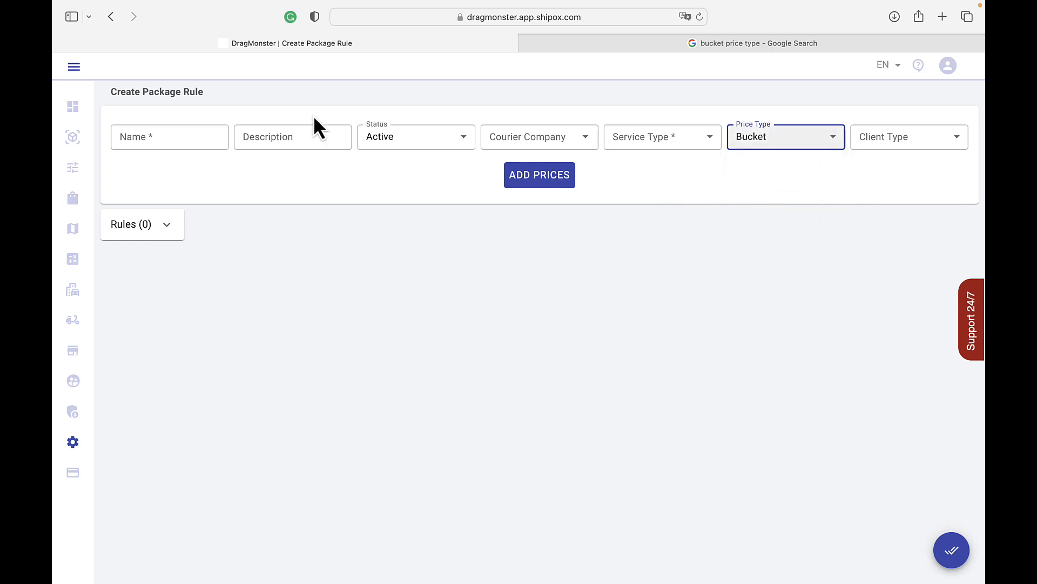
pyautogui.click(147, 135)
pyautogui.write('N')
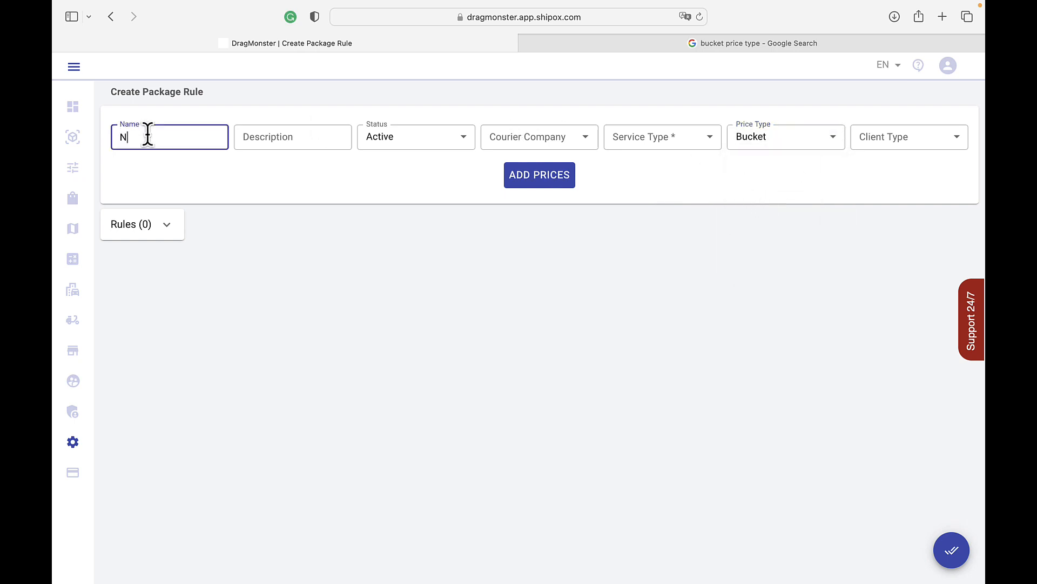
pyautogui.write('ame 1')
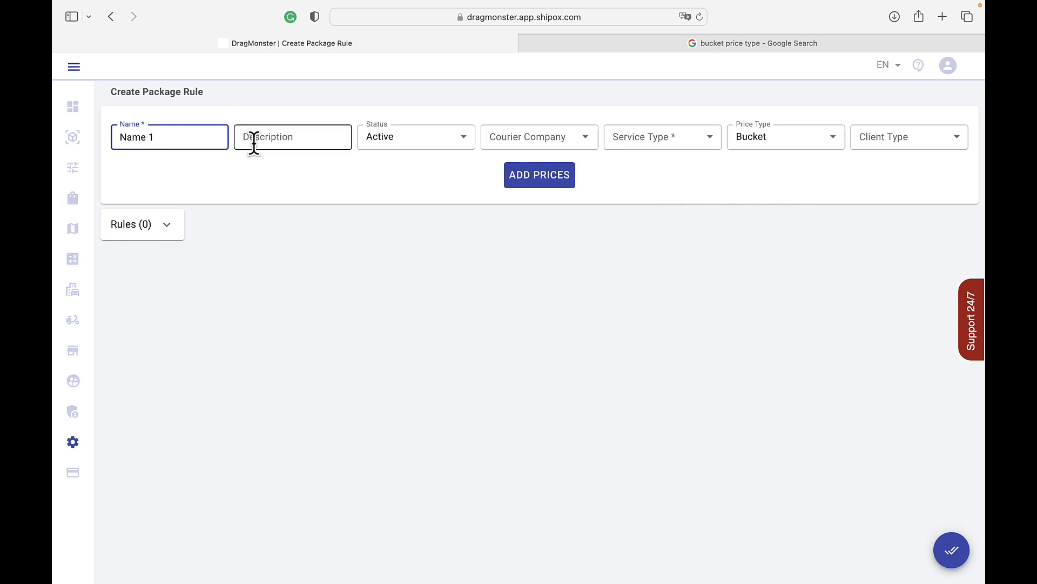
pyautogui.click(261, 140)
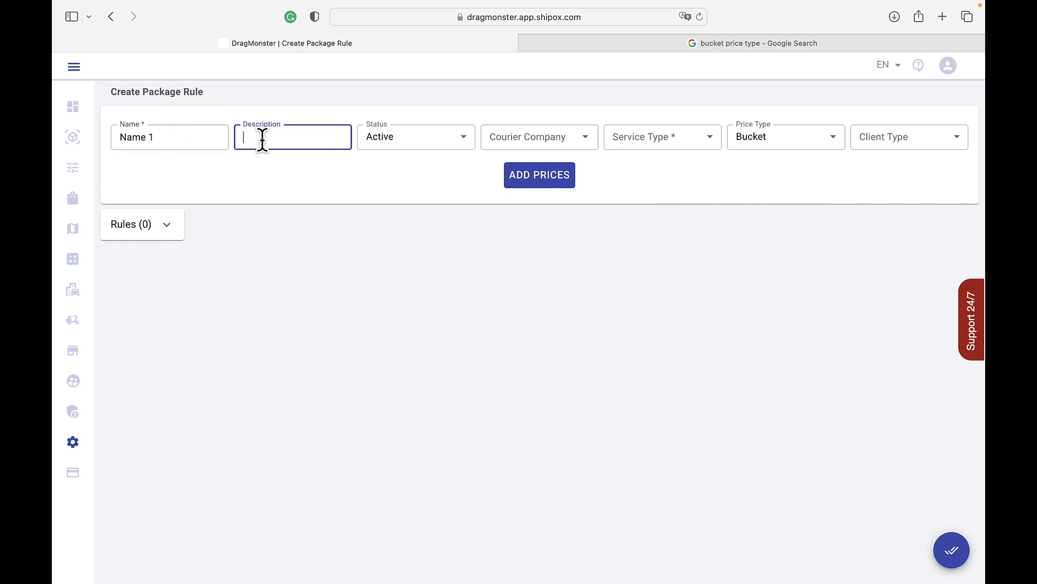
pyautogui.write('Description 1')
# Step: Keep the package rule active and set its courier company to DragMonster and its service type to express
pyautogui.click(406, 136)
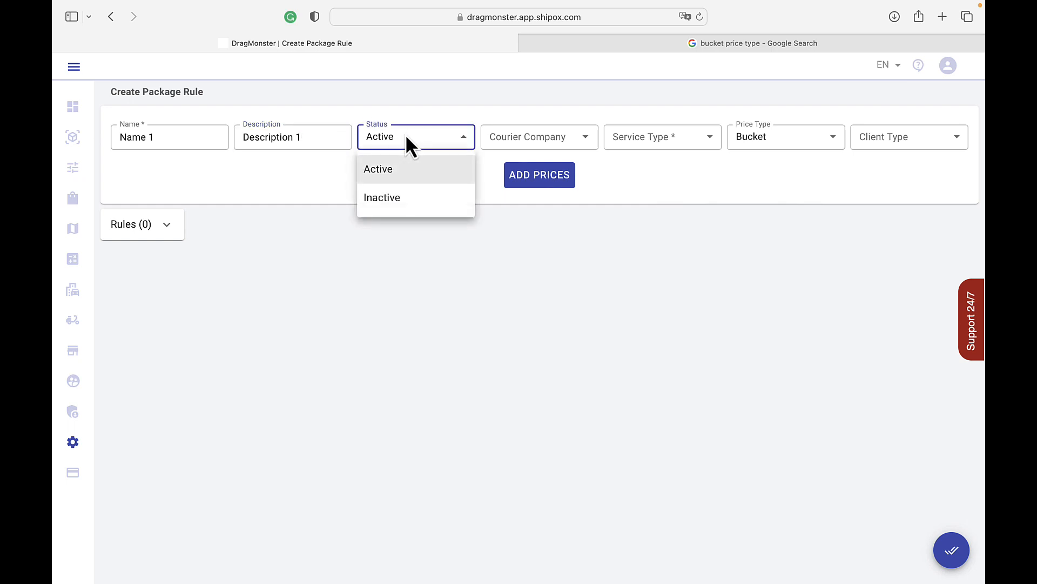
pyautogui.click(530, 132)
pyautogui.click(527, 135)
pyautogui.click(532, 170)
pyautogui.click(653, 135)
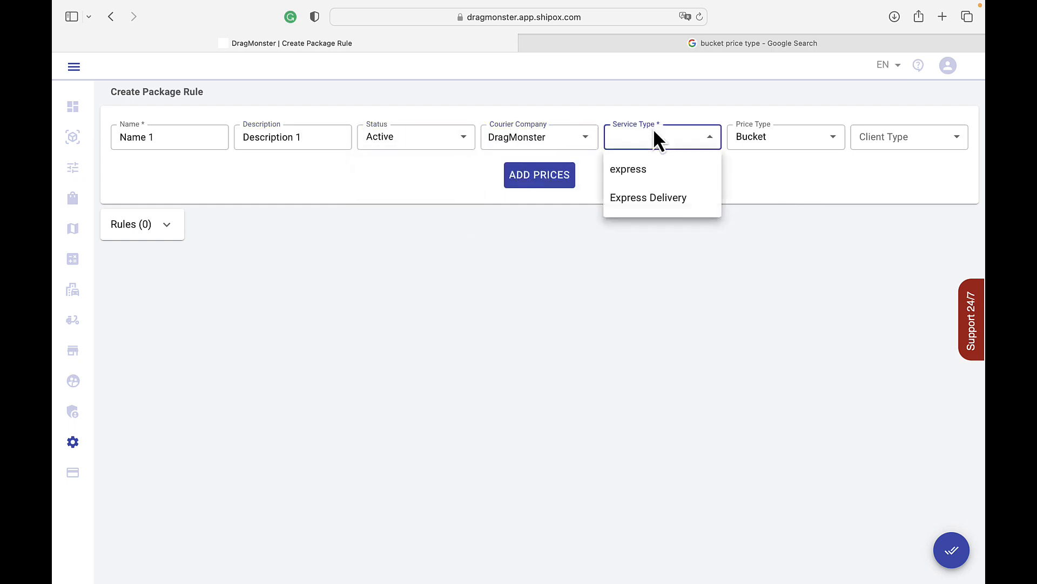
pyautogui.click(640, 171)
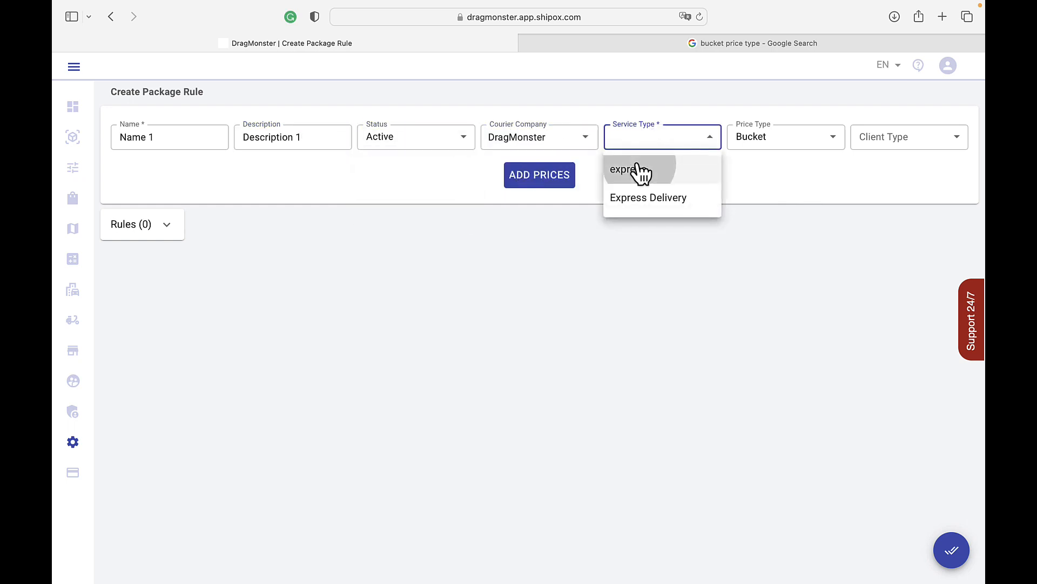
# Step: Keep the Bucket price type and set the rule's client type to Cash Clients
pyautogui.moveTo(857, 12)
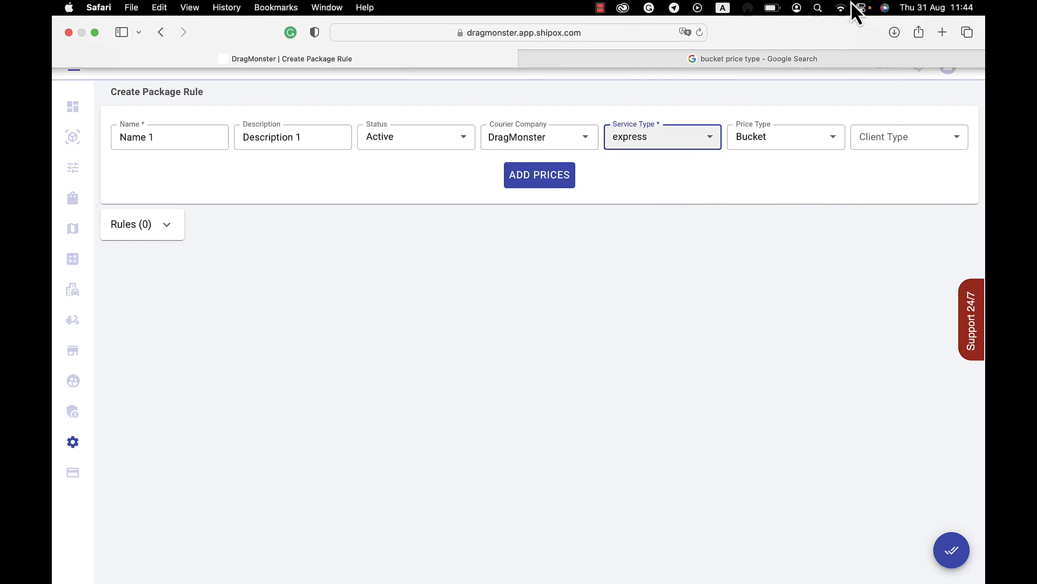
pyautogui.click(783, 135)
pyautogui.click(780, 134)
pyautogui.click(862, 144)
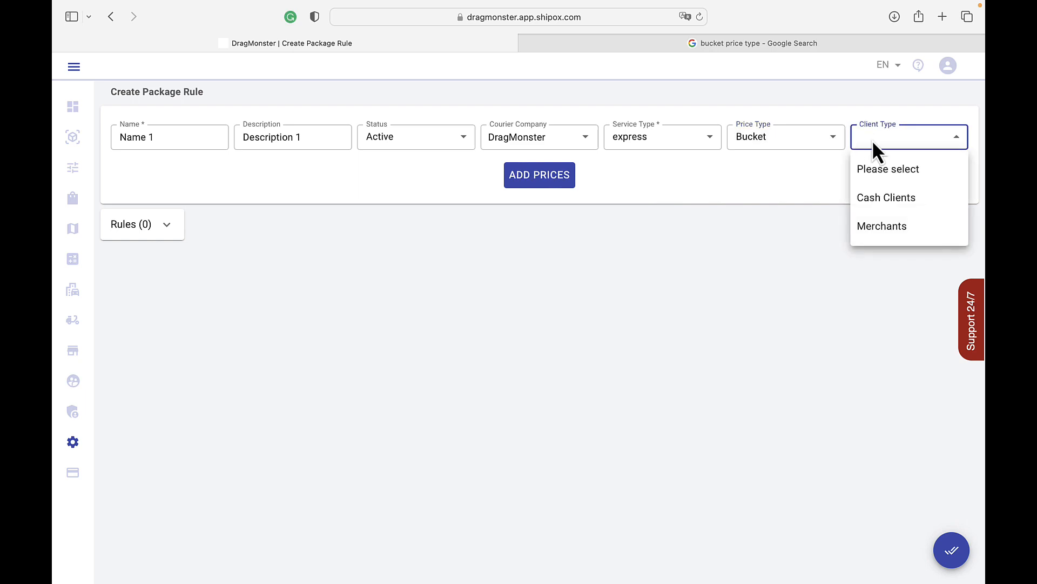
pyautogui.click(908, 201)
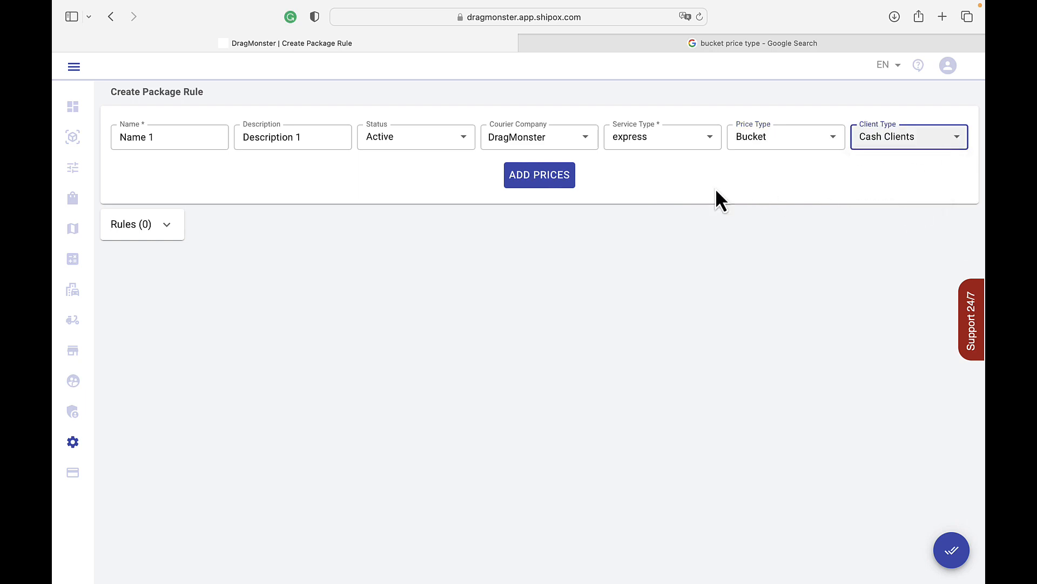
# Step: Add a price row to the Bucket rule with base price 100 and match mode Only Kg
pyautogui.click(570, 173)
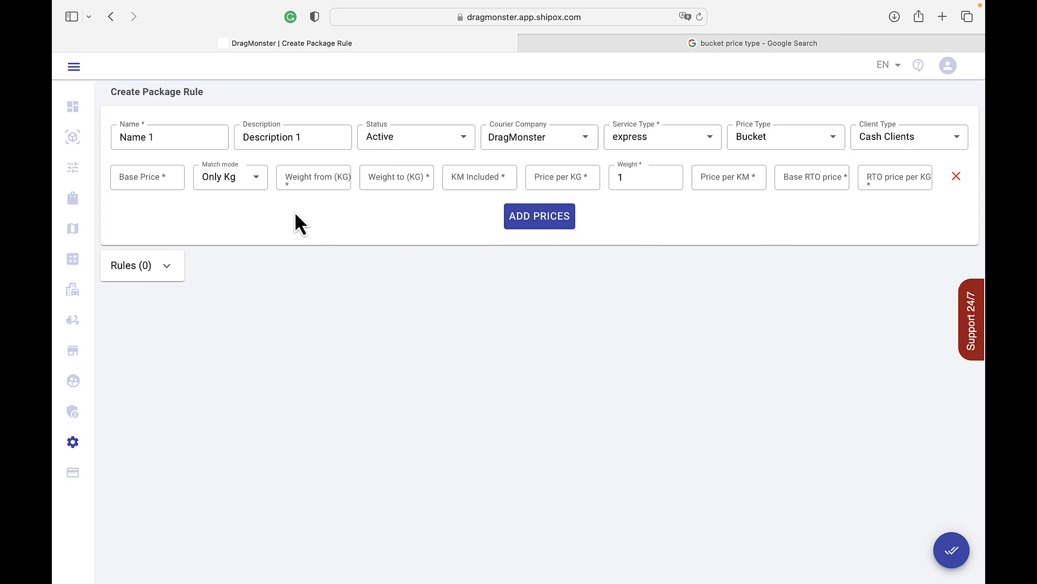
pyautogui.click(166, 178)
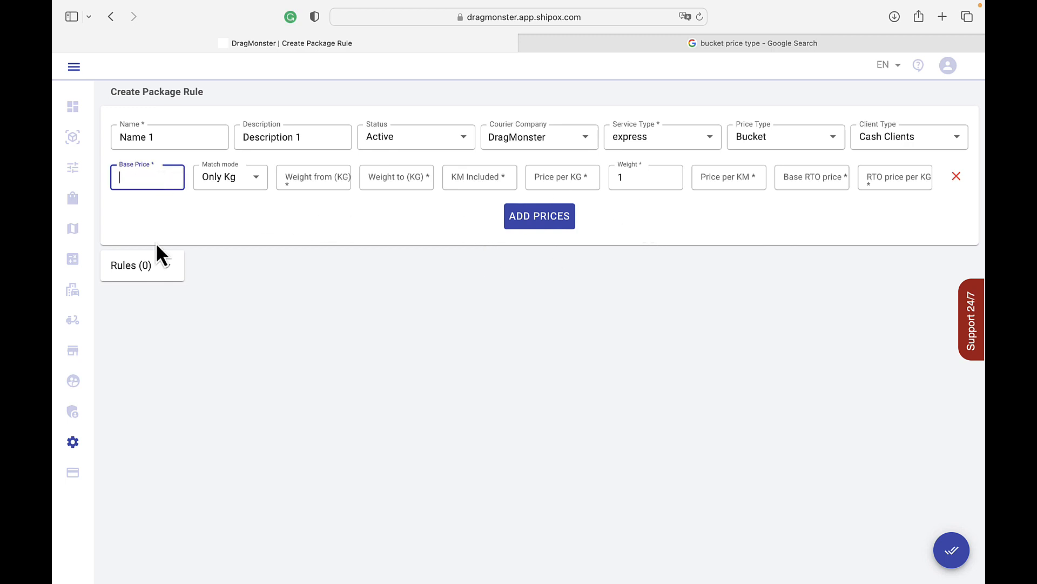
pyautogui.write('100')
pyautogui.click(252, 184)
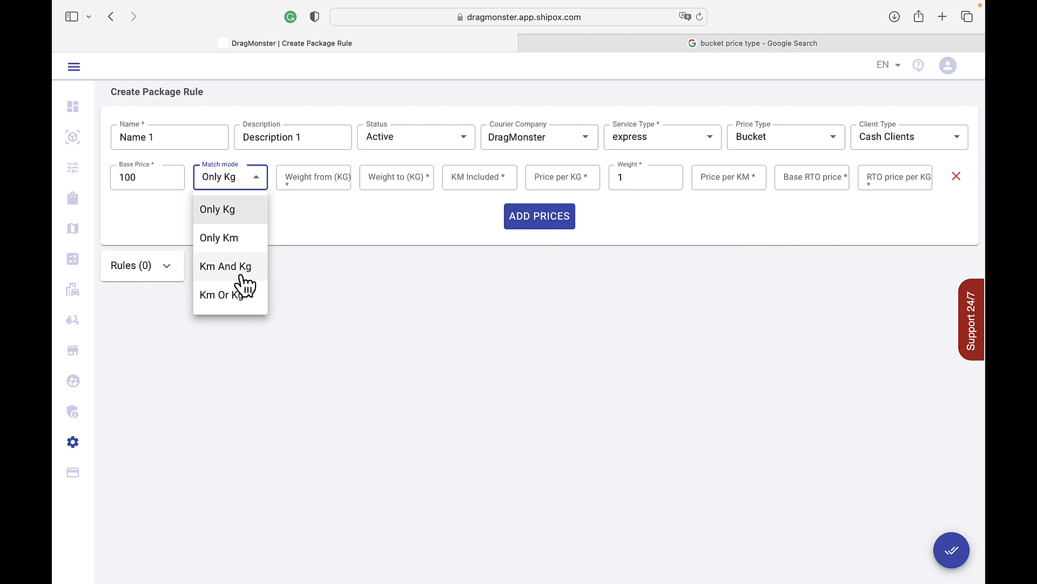
pyautogui.click(241, 179)
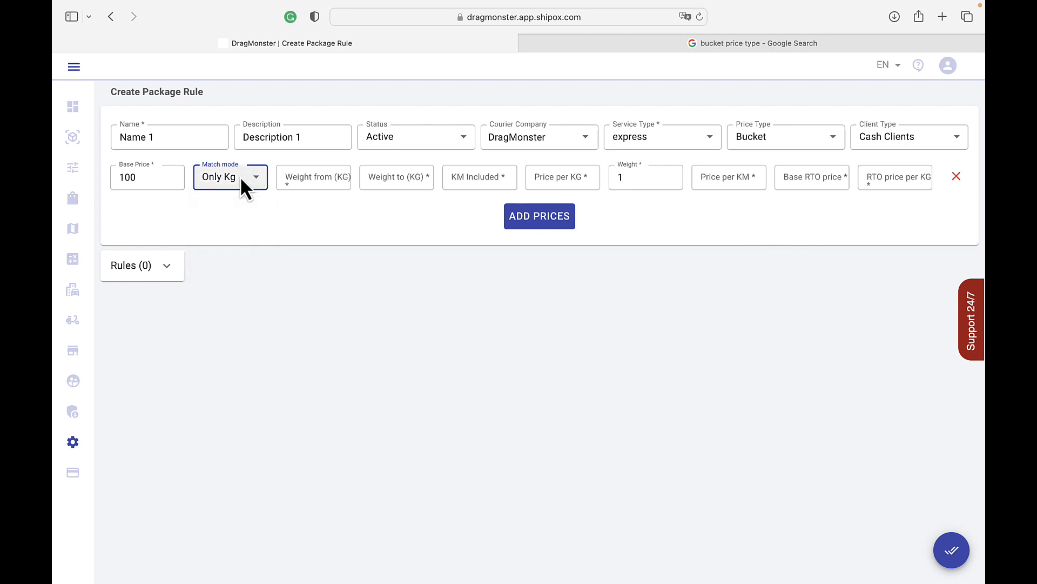
# Step: Set the price row's weight range from 10 to 20 KG and the included KM to 10
pyautogui.click(322, 169)
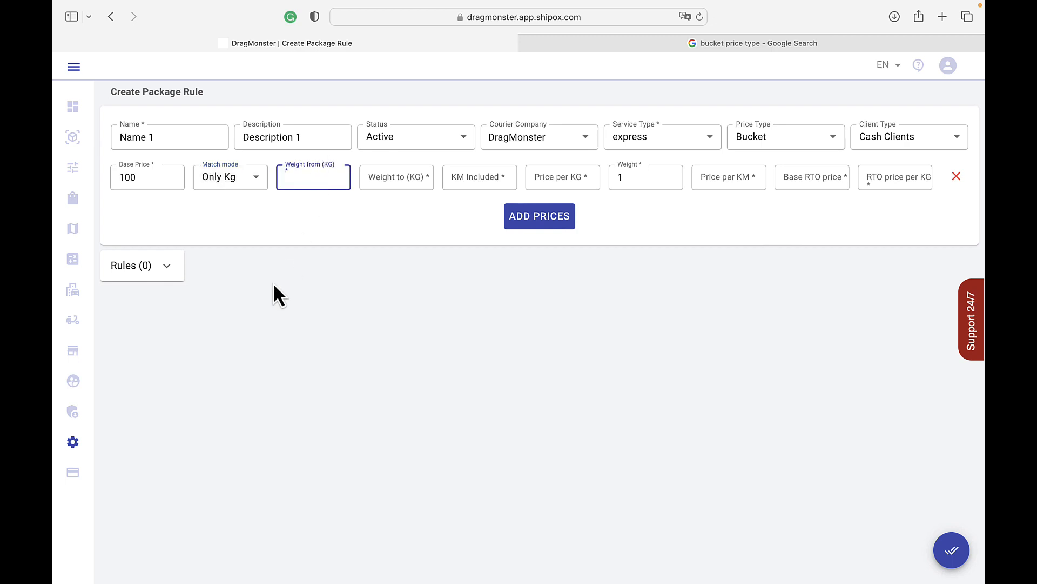
pyautogui.write('10')
pyautogui.click(385, 184)
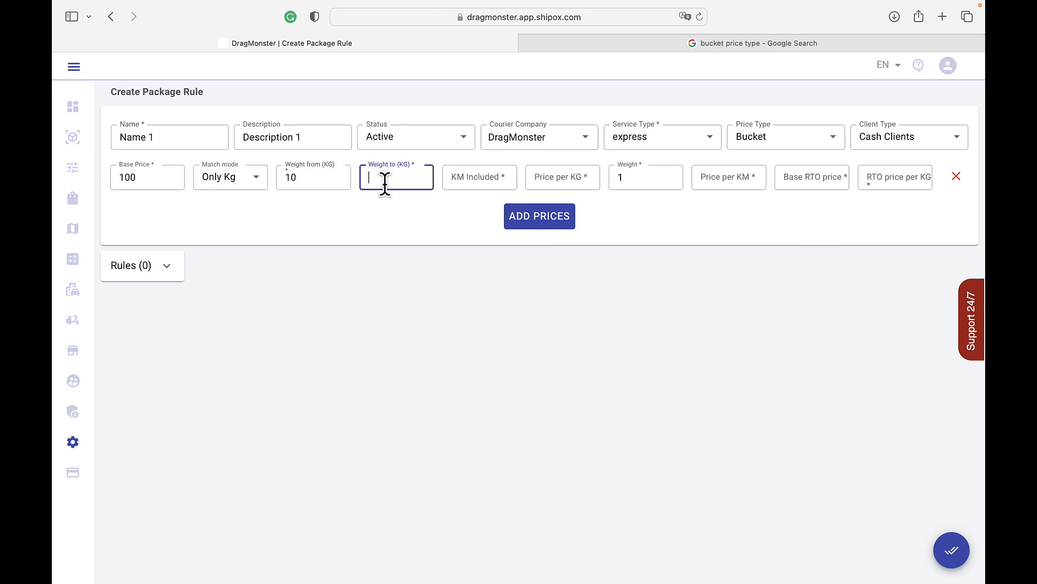
pyautogui.write('20')
pyautogui.click(466, 179)
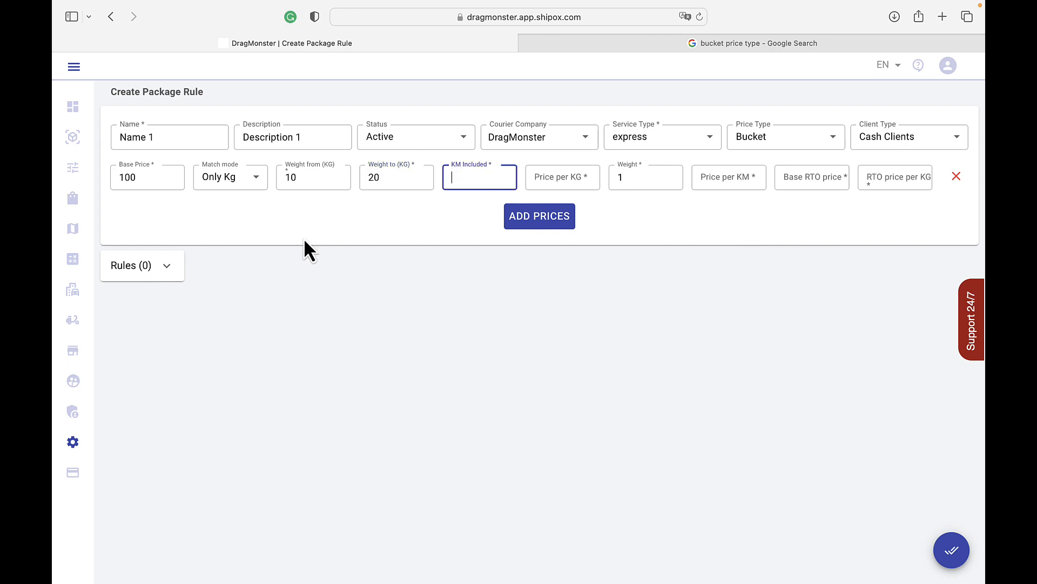
pyautogui.write('10')
# Step: Set the price per KG to 20, the weight to 50 and the price per KM to 0
pyautogui.click(570, 175)
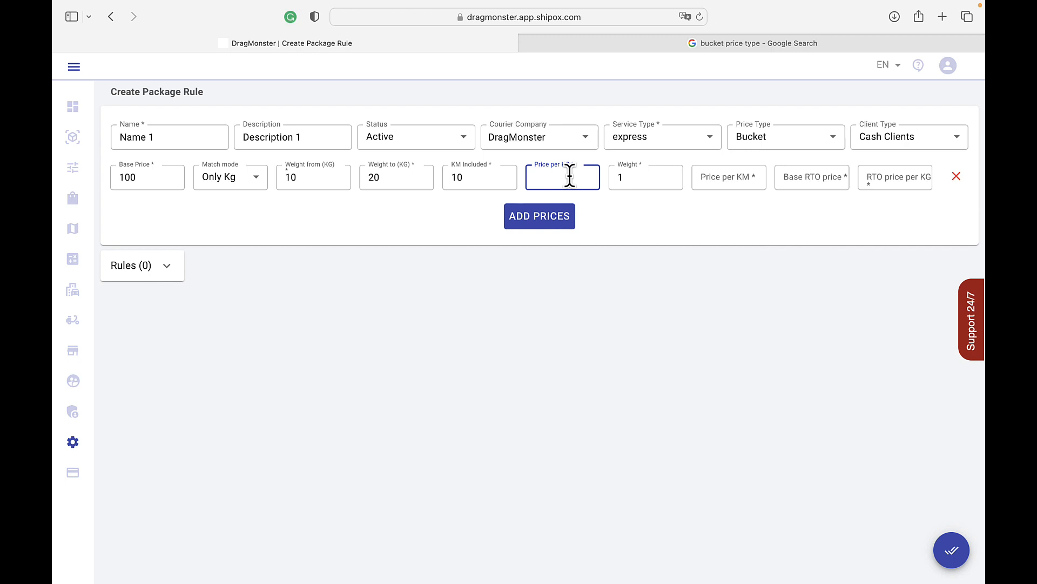
pyautogui.write('20')
pyautogui.click(664, 176)
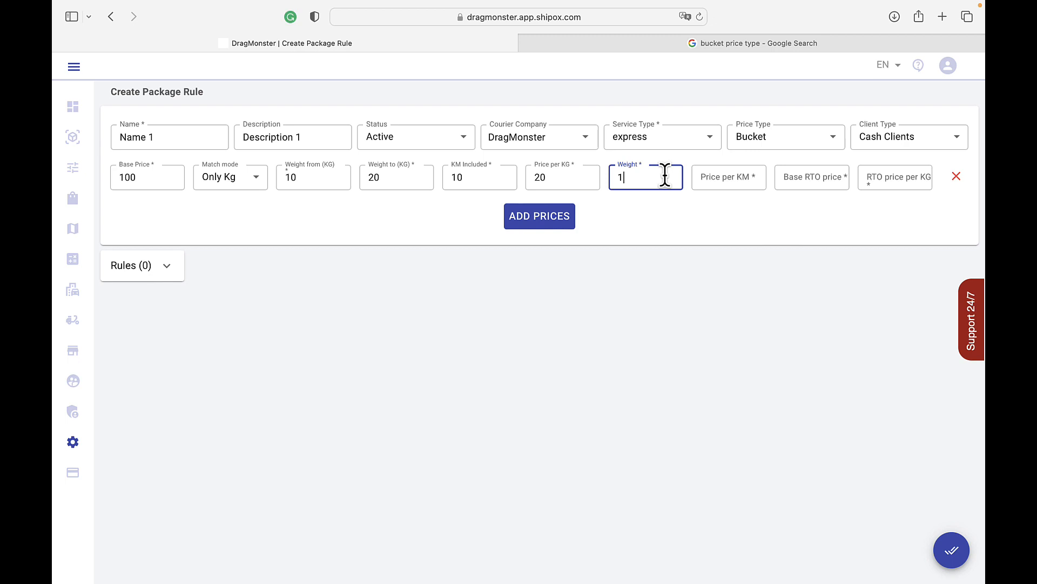
pyautogui.press('BackSpace')
pyautogui.write('50')
pyautogui.click(743, 177)
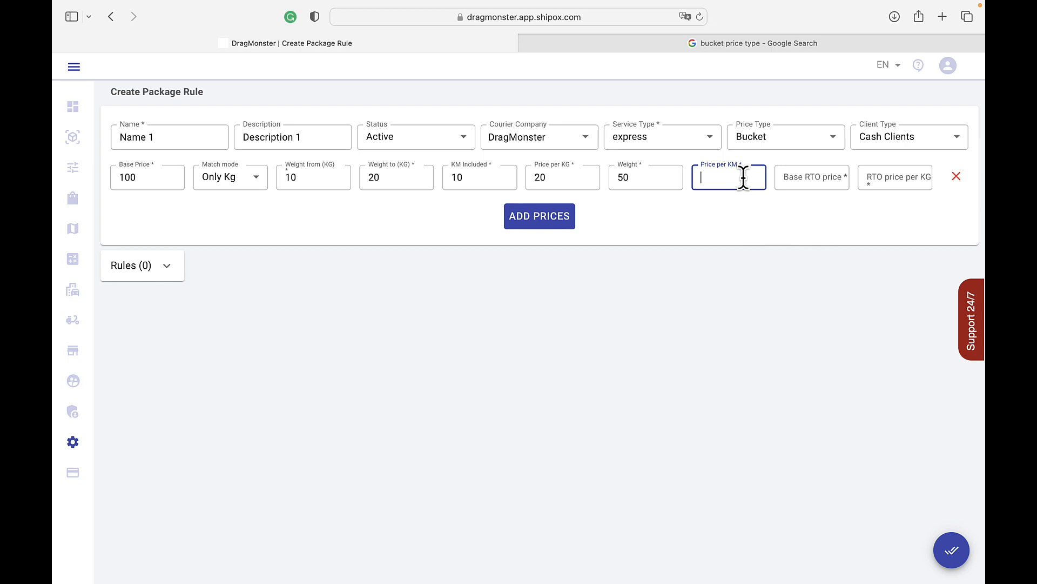
pyautogui.write('0')
# Step: Set the base RTO price to 10 and the RTO price per KG to 5
pyautogui.click(809, 174)
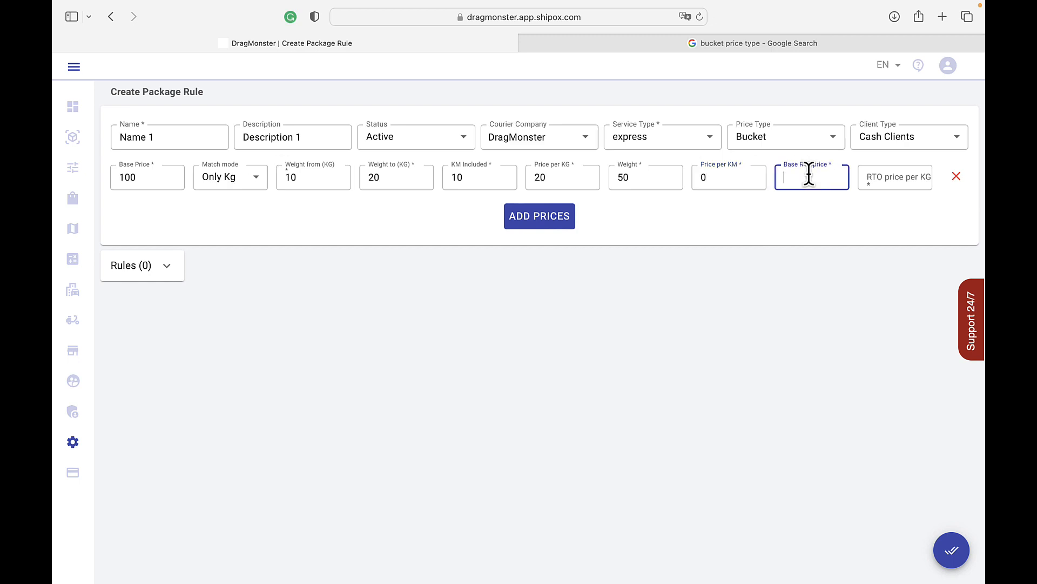
pyautogui.write('10')
pyautogui.click(904, 176)
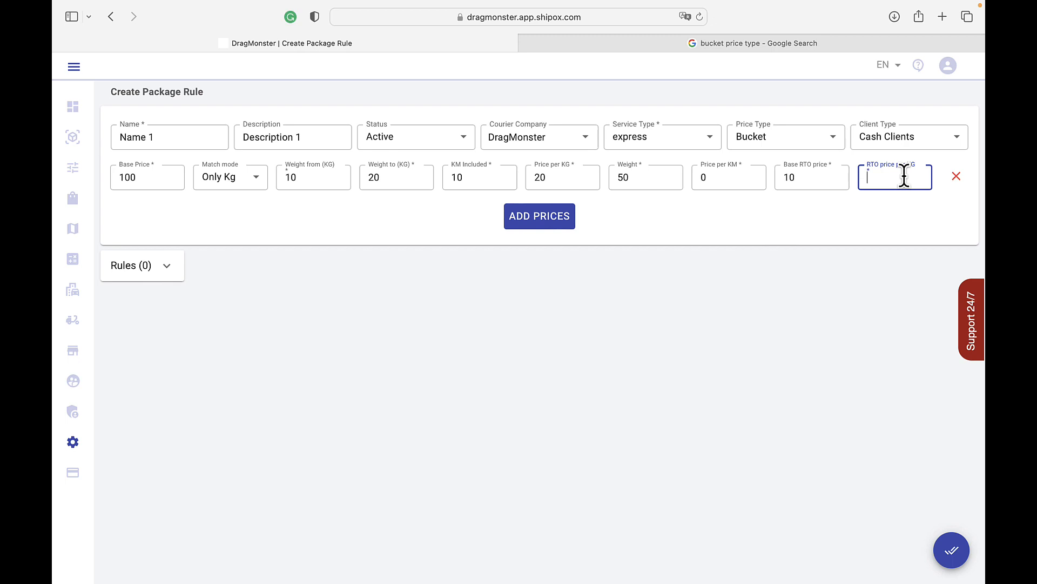
pyautogui.write('5')
# Step: Enable conditions in the rule's rules section and add two conditions, one on City from and one on City to
pyautogui.click(166, 265)
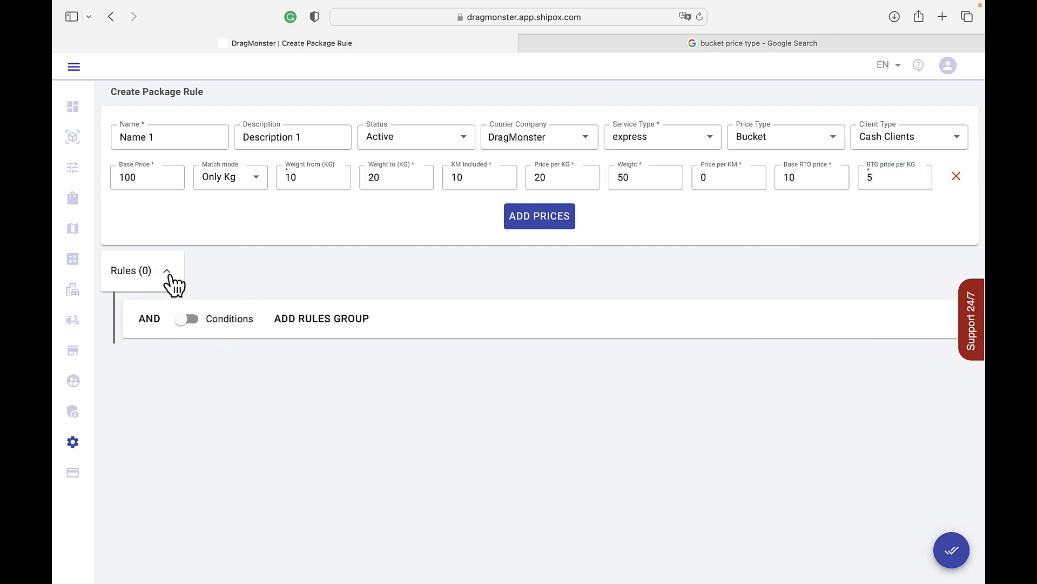
pyautogui.click(196, 319)
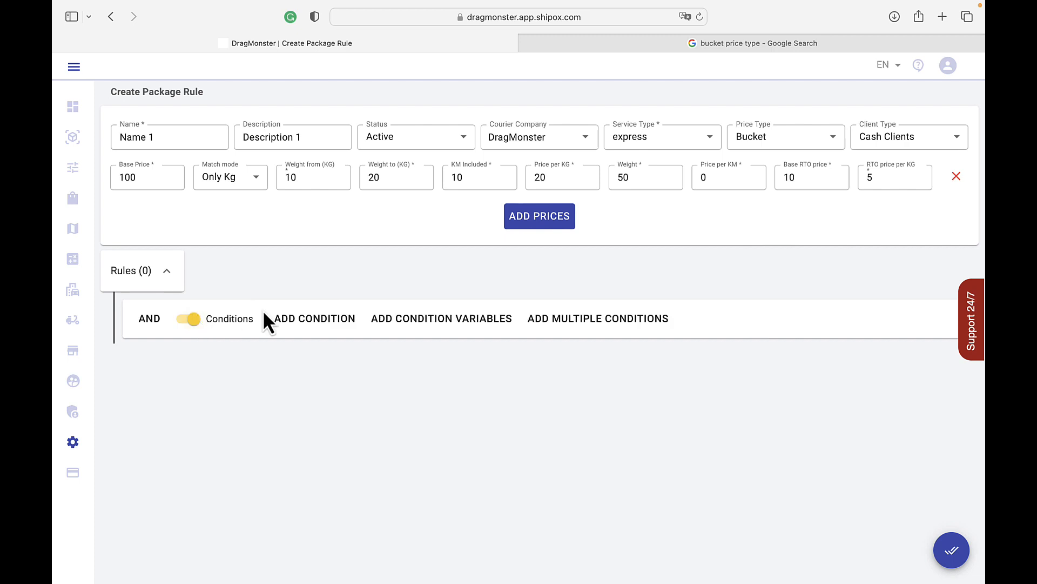
pyautogui.click(281, 319)
pyautogui.click(285, 321)
pyautogui.click(266, 375)
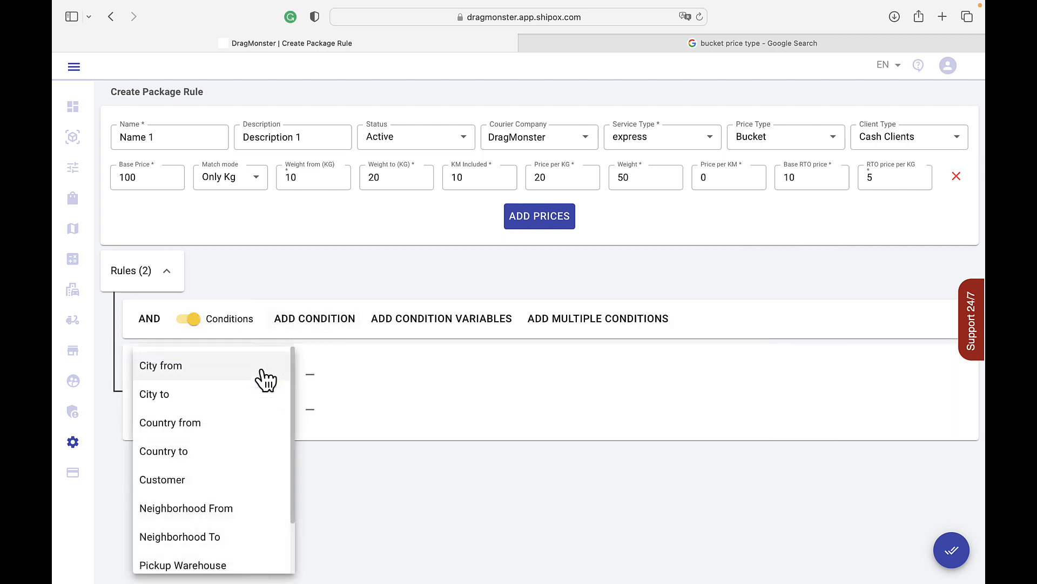
pyautogui.click(246, 373)
pyautogui.click(258, 409)
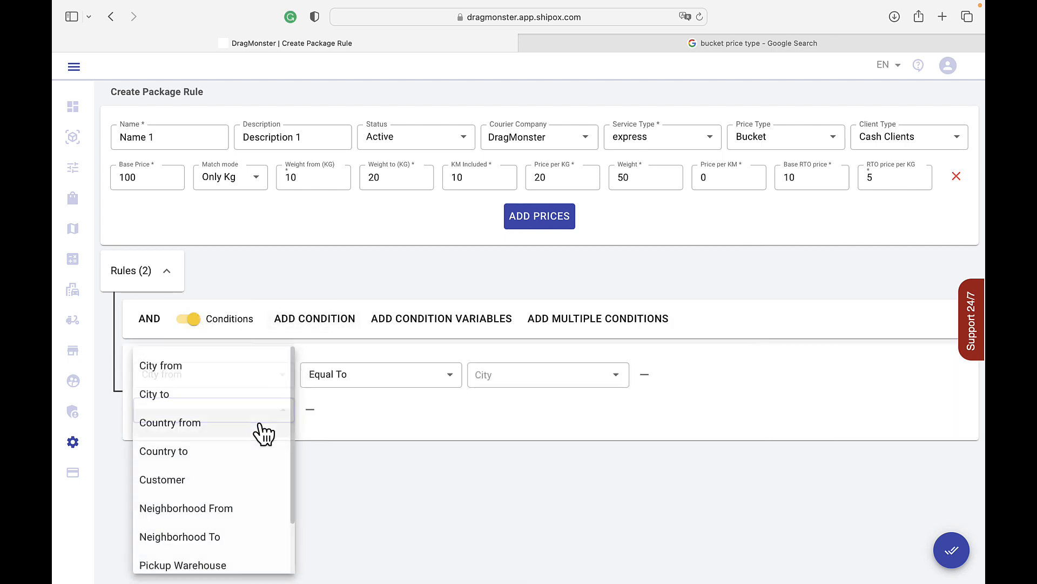
pyautogui.click(220, 396)
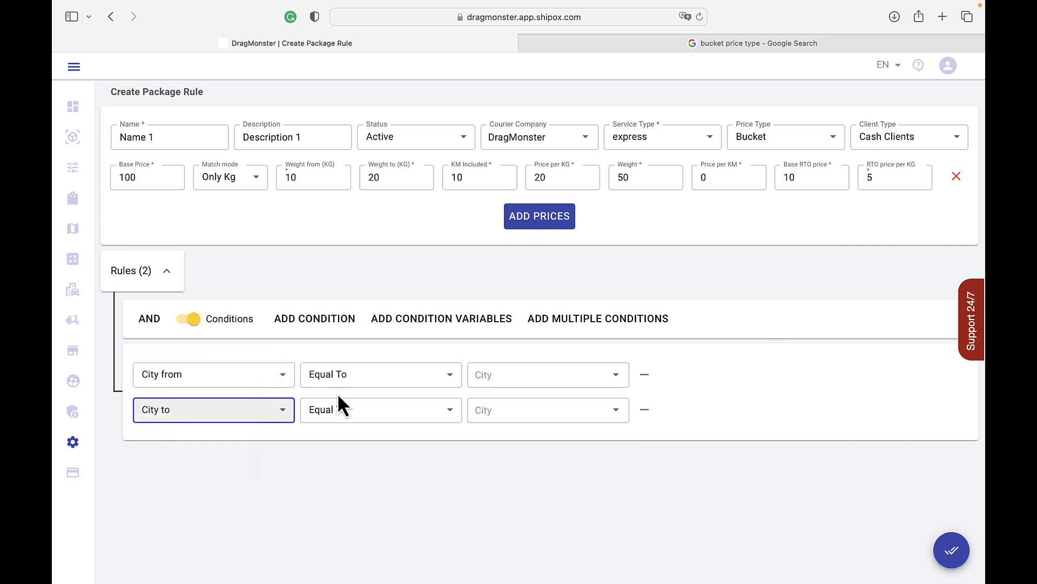
# Step: Set City from equal to Arnasoy and City to equal to Amudaryo, and save the Bucket package rule
pyautogui.click(550, 373)
pyautogui.click(528, 305)
pyautogui.click(537, 405)
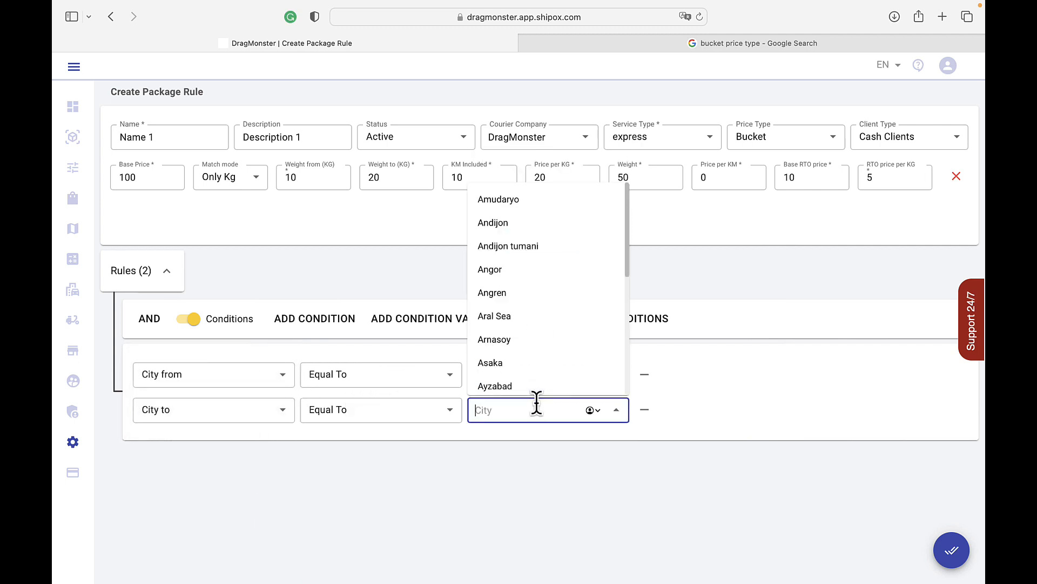
pyautogui.click(538, 201)
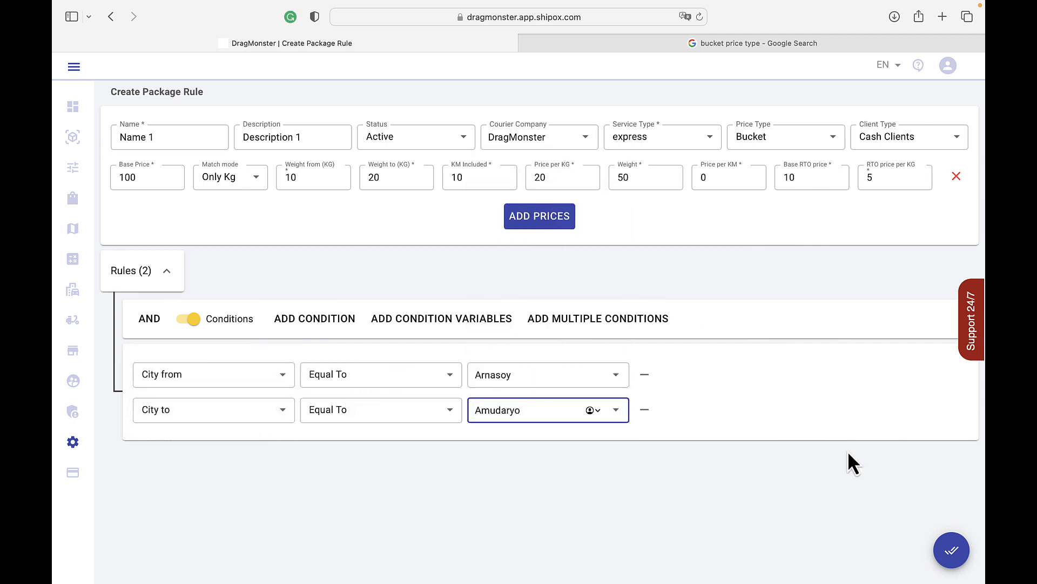
pyautogui.click(945, 557)
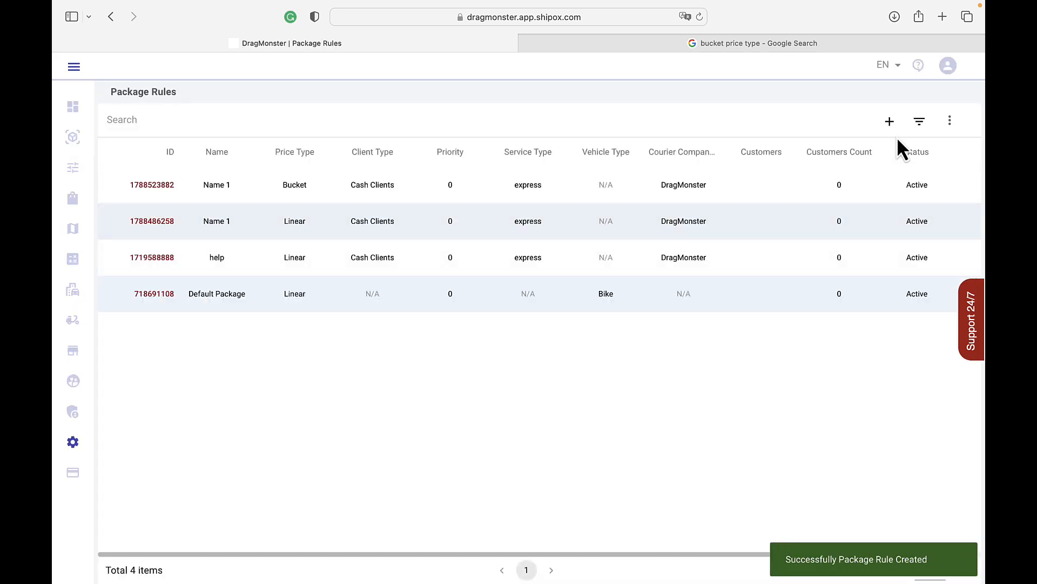
# Step: Start another package rule with the Box price type and add a price row to it
pyautogui.click(888, 123)
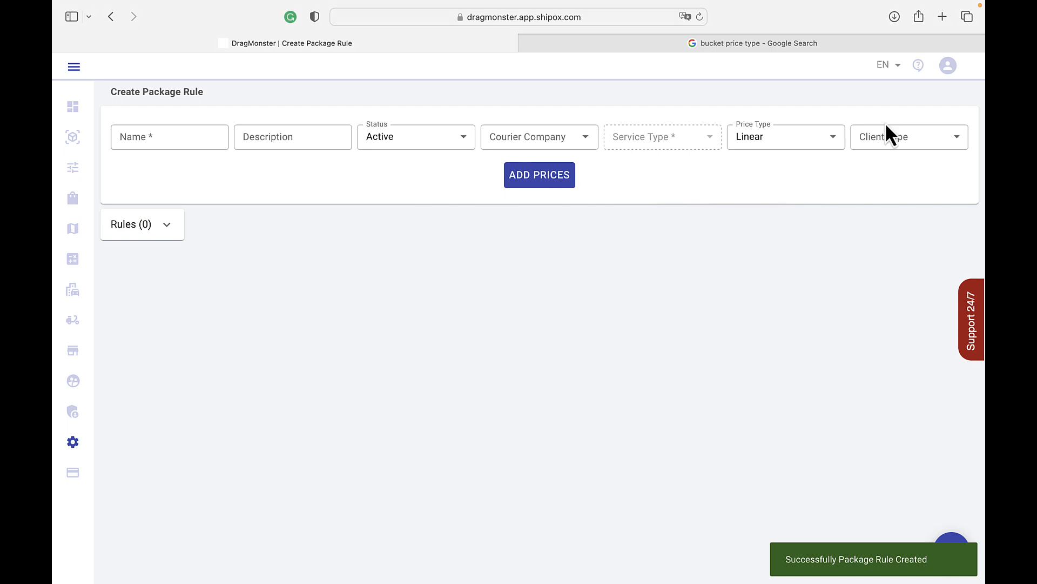
pyautogui.click(810, 144)
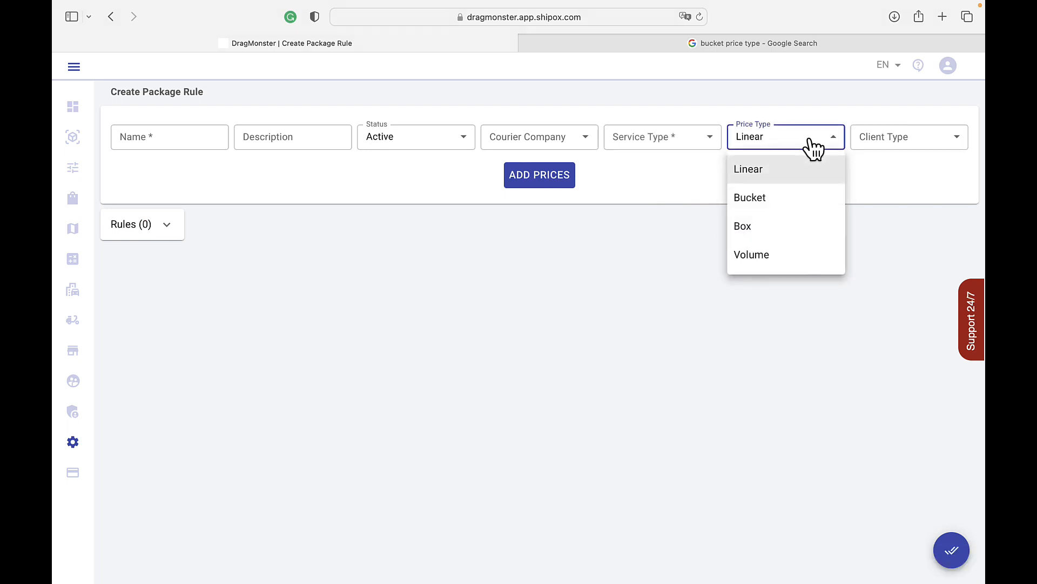
pyautogui.click(775, 236)
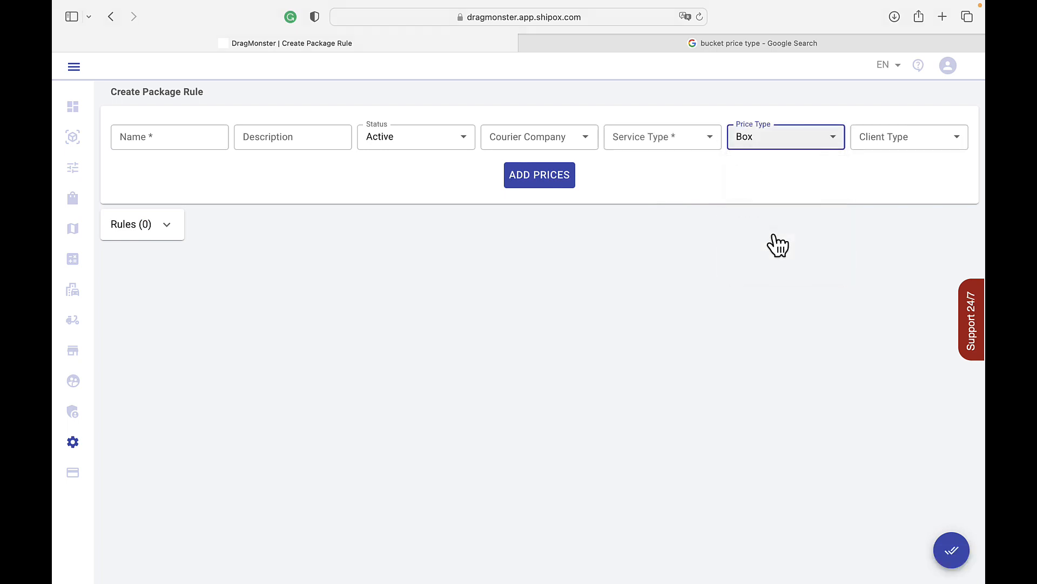
pyautogui.click(556, 181)
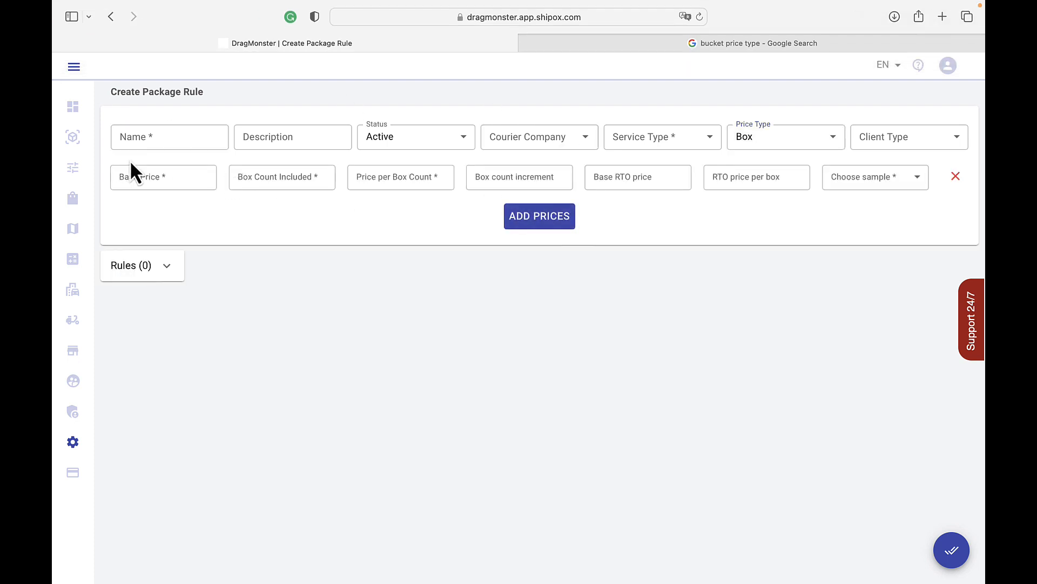
# Step: Set the base price to 300, box count included to 10, price per box count to 20 and box count increment to 100
pyautogui.click(129, 177)
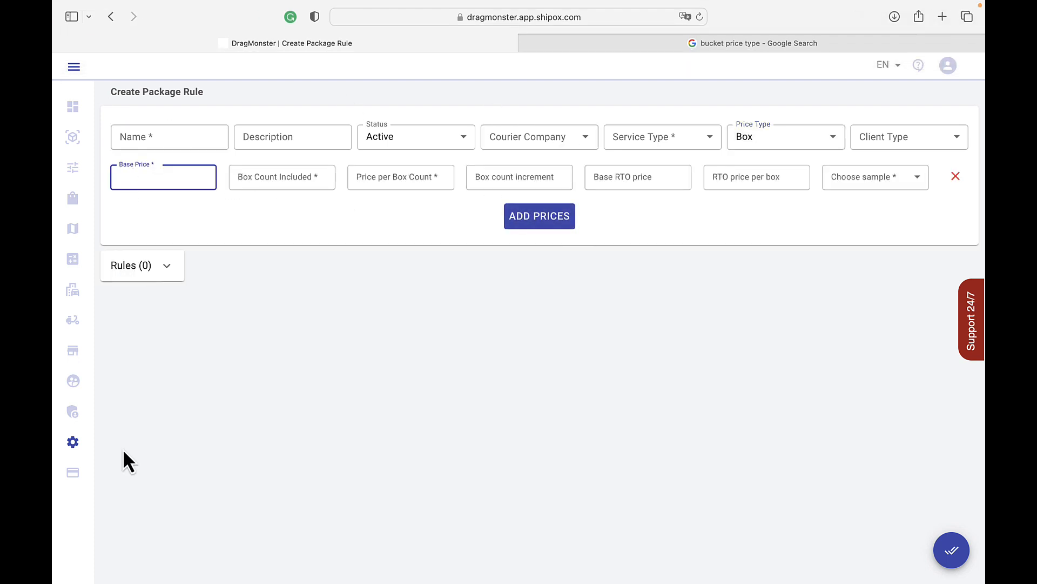
pyautogui.write('300')
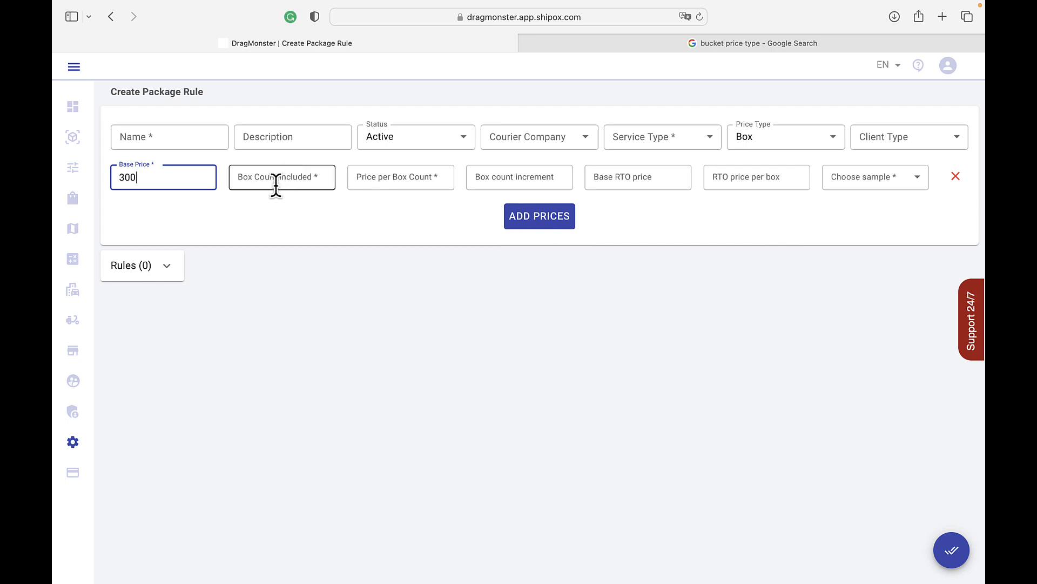
pyautogui.click(276, 184)
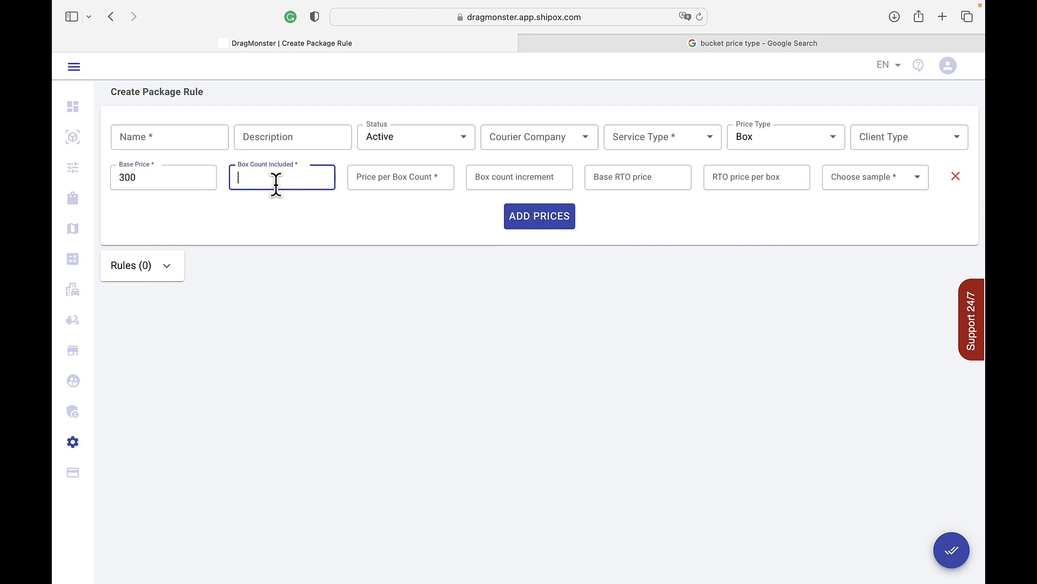
pyautogui.write('10')
pyautogui.click(400, 176)
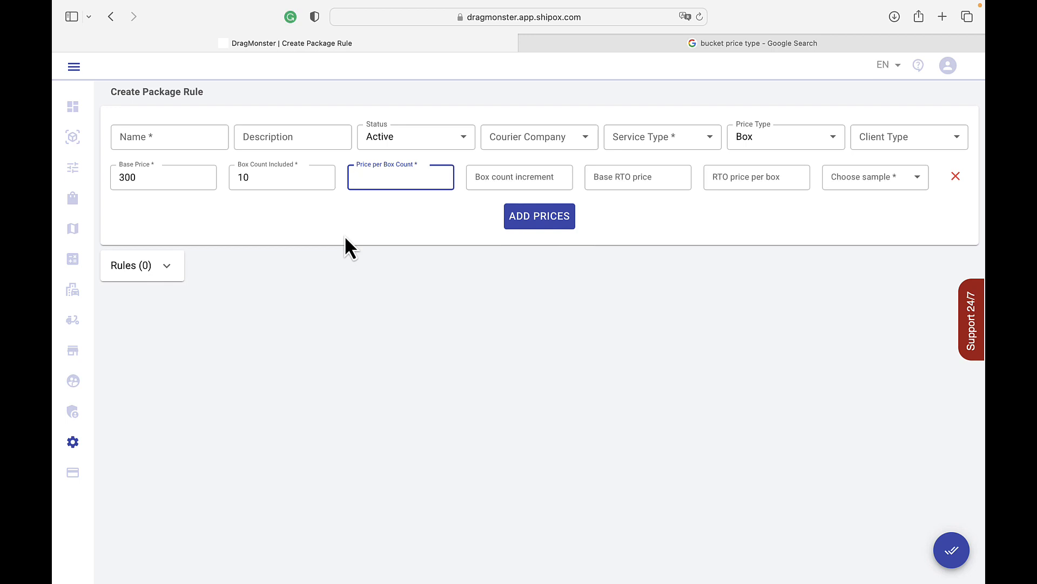
pyautogui.write('20')
pyautogui.click(524, 181)
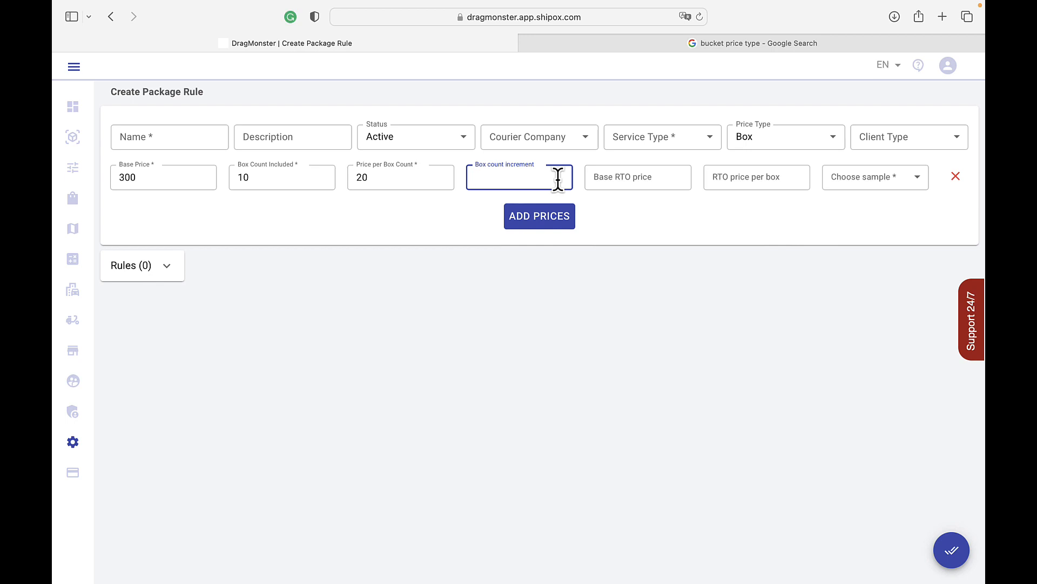
pyautogui.write('100')
# Step: Set the base RTO price to 20 and RTO price per box to 30, and choose Medium Box Size as the sample
pyautogui.click(638, 175)
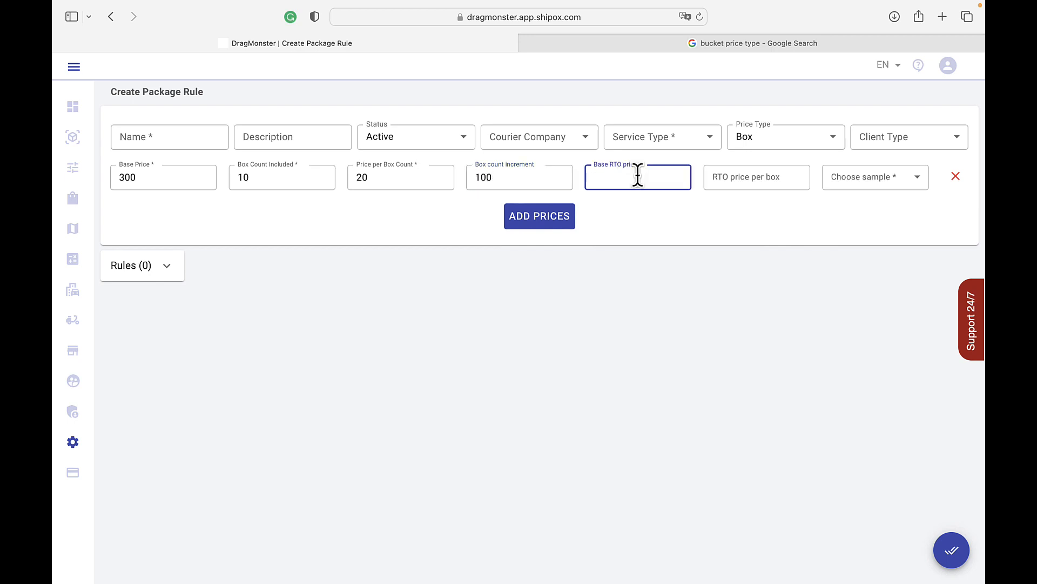
pyautogui.write('20')
pyautogui.click(762, 187)
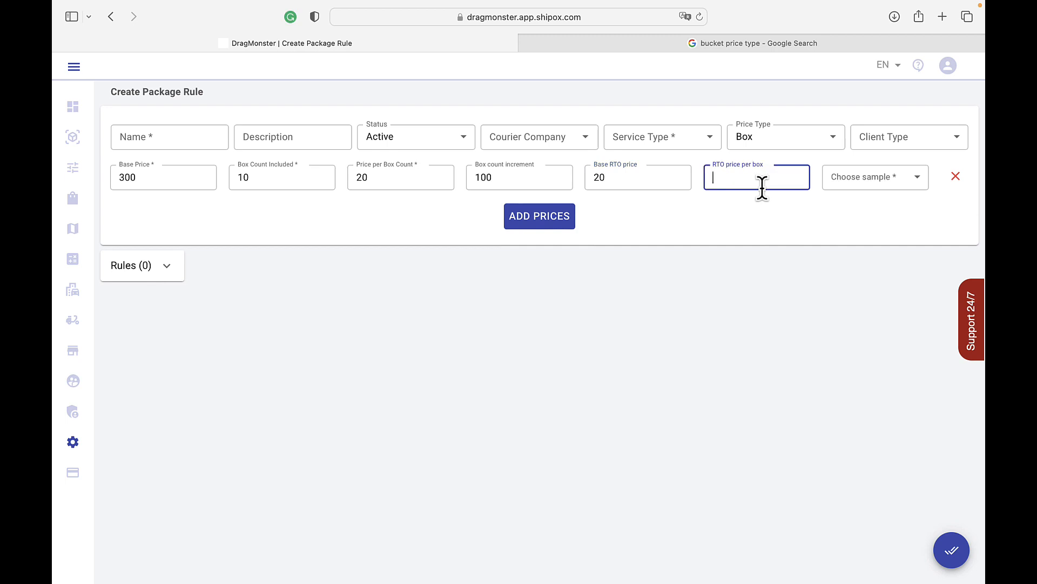
pyautogui.write('30')
pyautogui.click(909, 186)
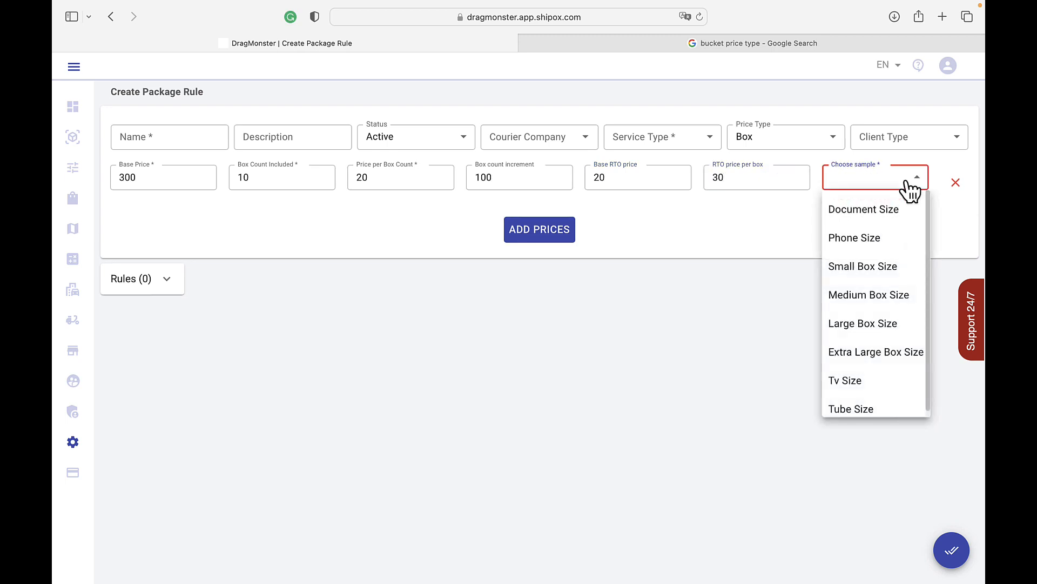
pyautogui.scroll(-1, 909, 297)
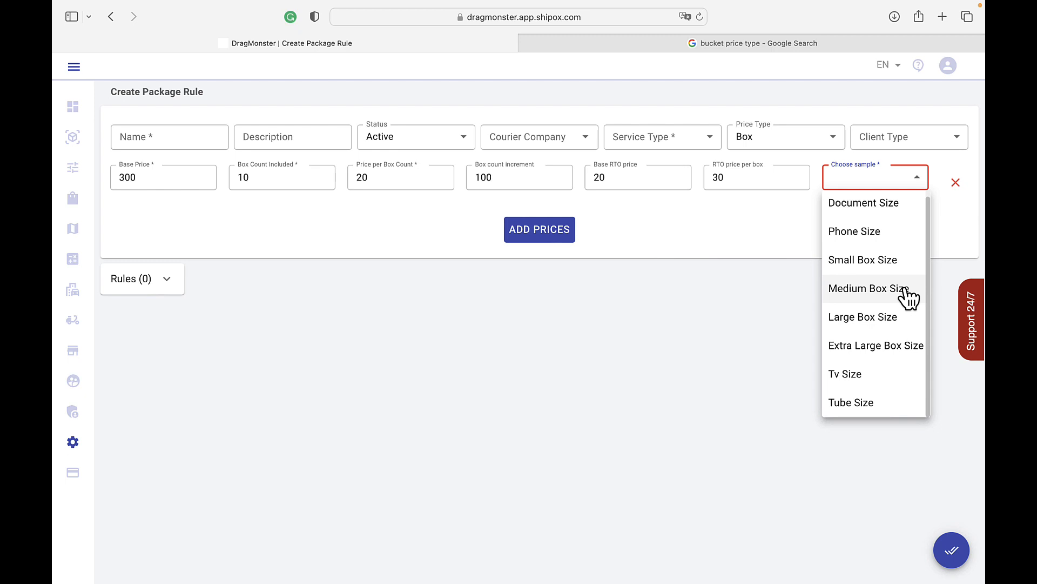
pyautogui.click(910, 297)
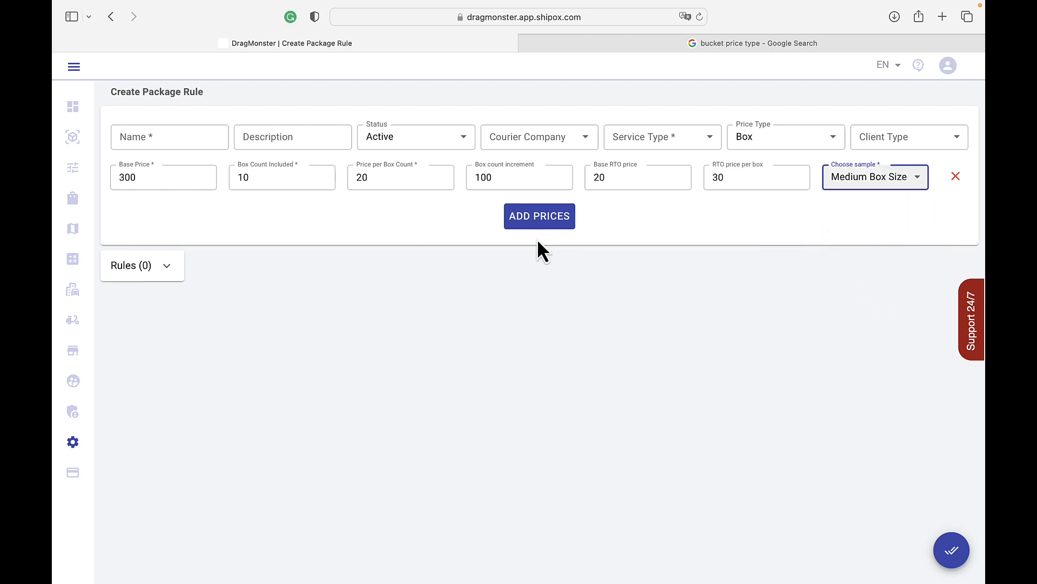
# Step: Enable conditions in the rules section and add two conditions, one on Neighborhood From and one on Neighborhood To
pyautogui.click(167, 266)
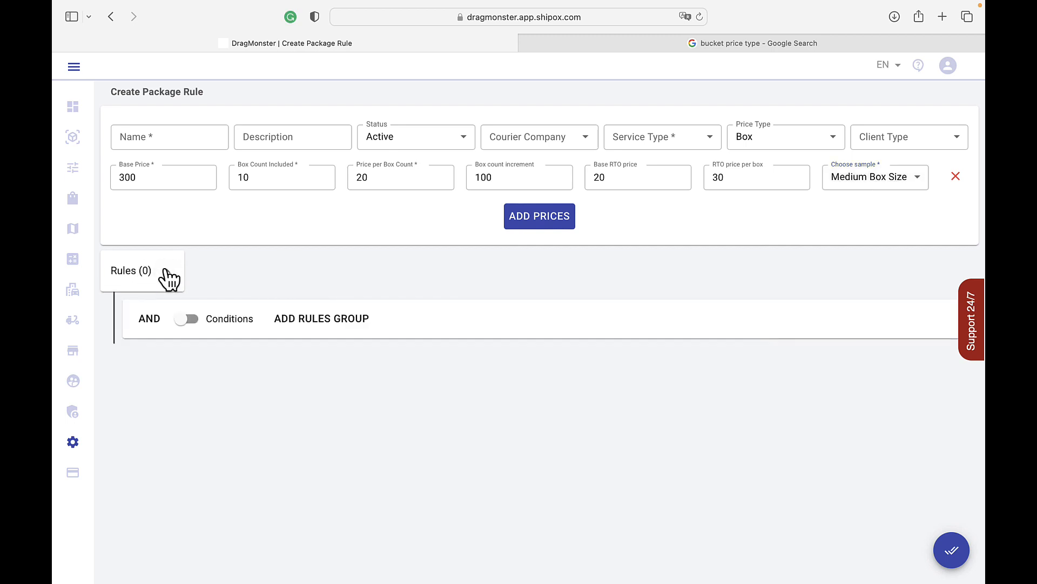
pyautogui.click(195, 320)
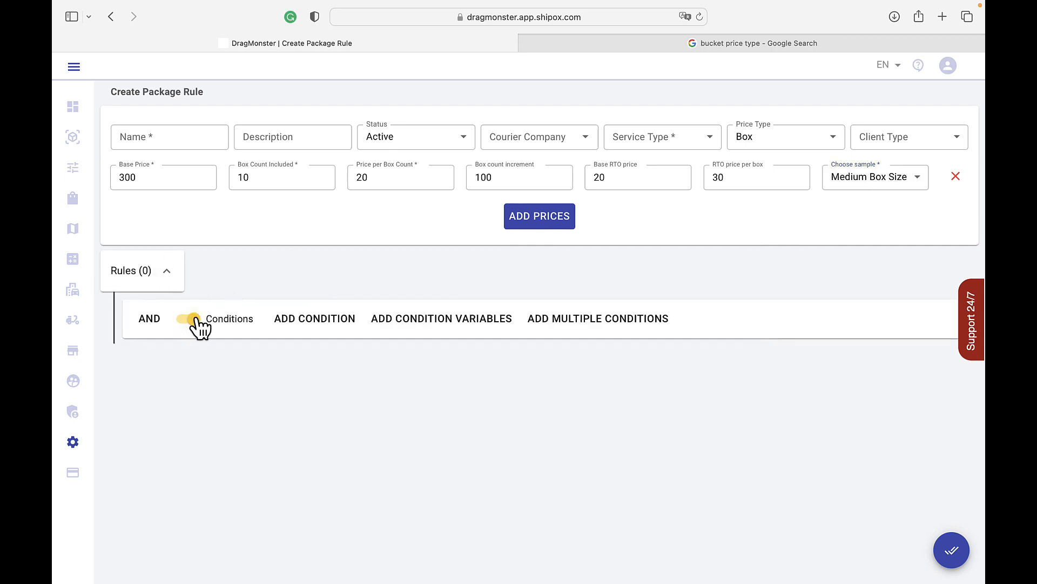
pyautogui.click(320, 336)
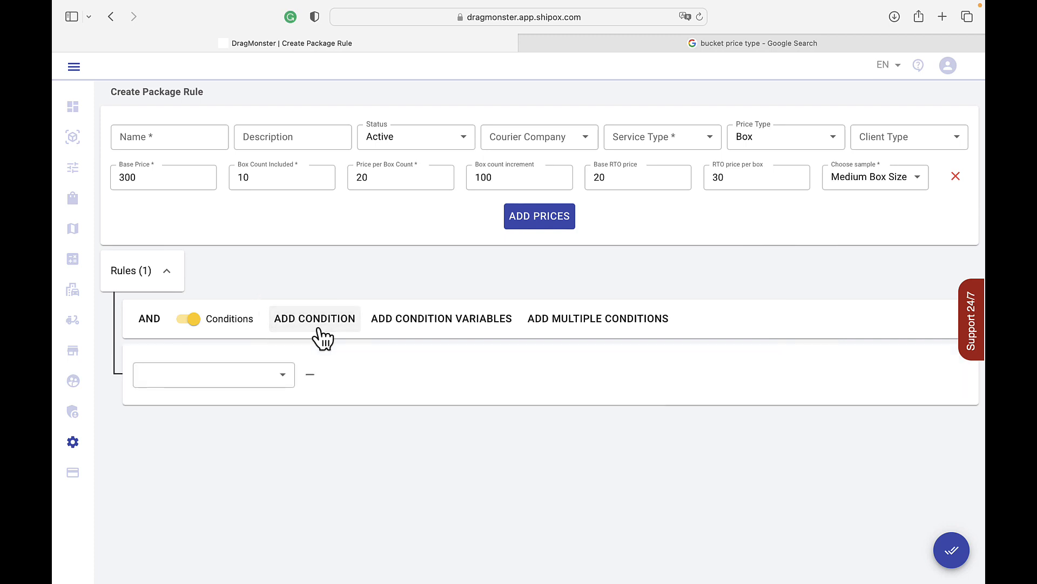
pyautogui.click(322, 335)
pyautogui.click(276, 381)
pyautogui.scroll(-1, 244, 432)
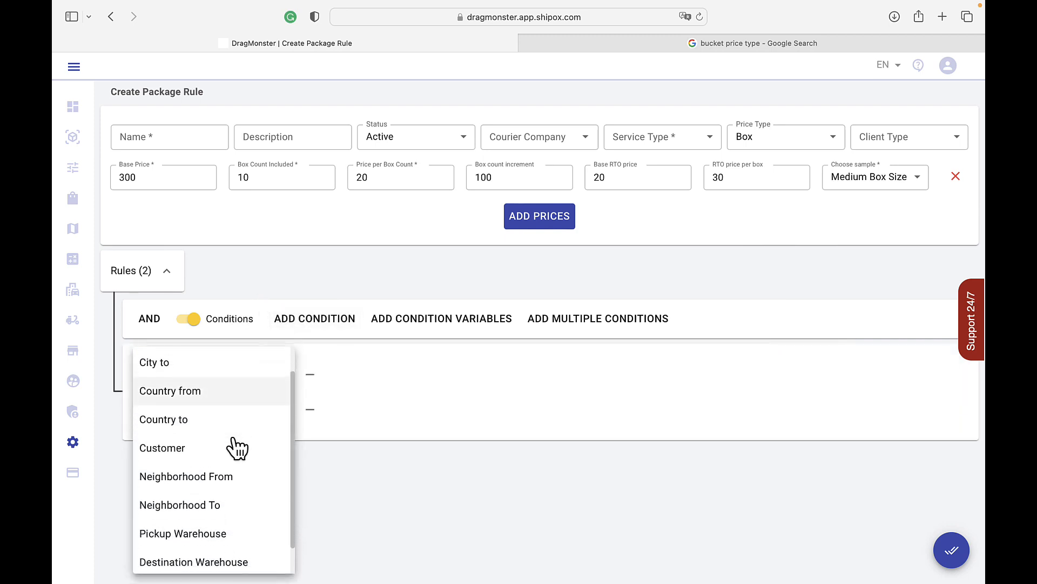
pyautogui.scroll(-1, 233, 446)
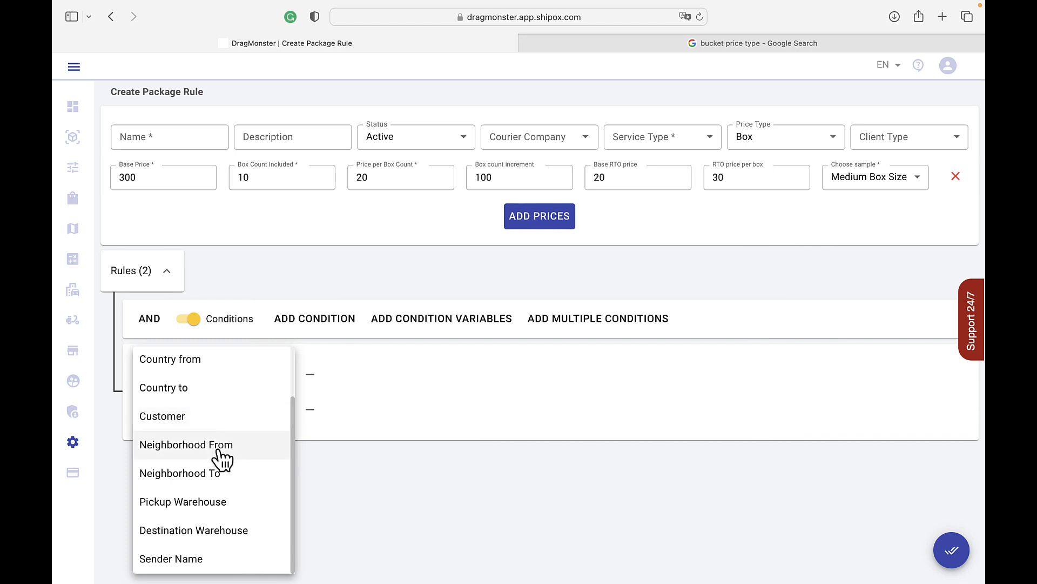
pyautogui.click(218, 445)
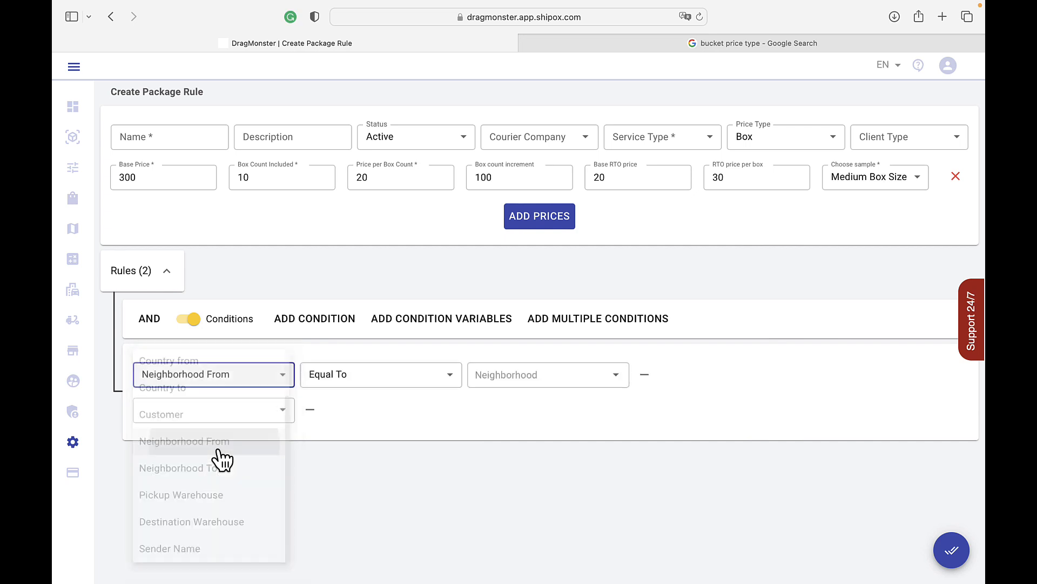
pyautogui.click(226, 416)
pyautogui.scroll(-1, 186, 500)
pyautogui.click(185, 512)
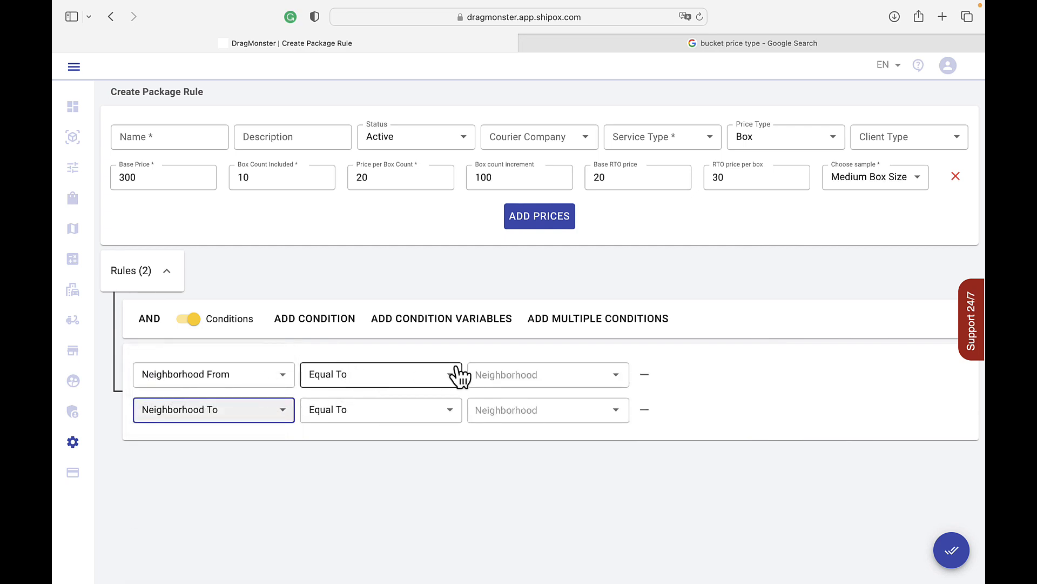
# Step: Set Neighborhood From equal to Shayxontohur (Tashkent) and Neighborhood To equal to Uchtepa tumani (Tashkent), and submit the Box package rule
pyautogui.click(493, 367)
pyautogui.scroll(-3, 493, 346)
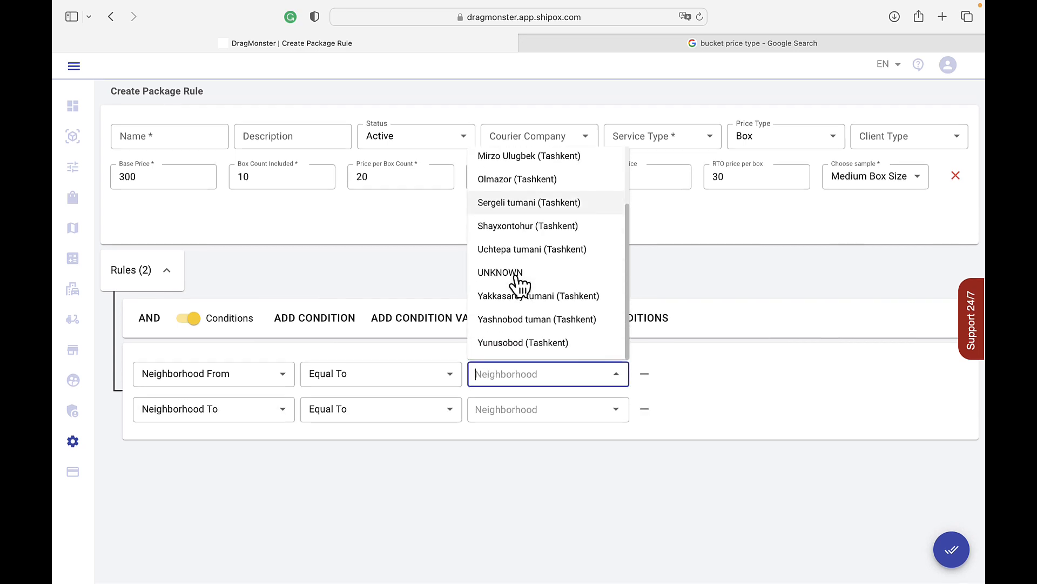
pyautogui.click(503, 227)
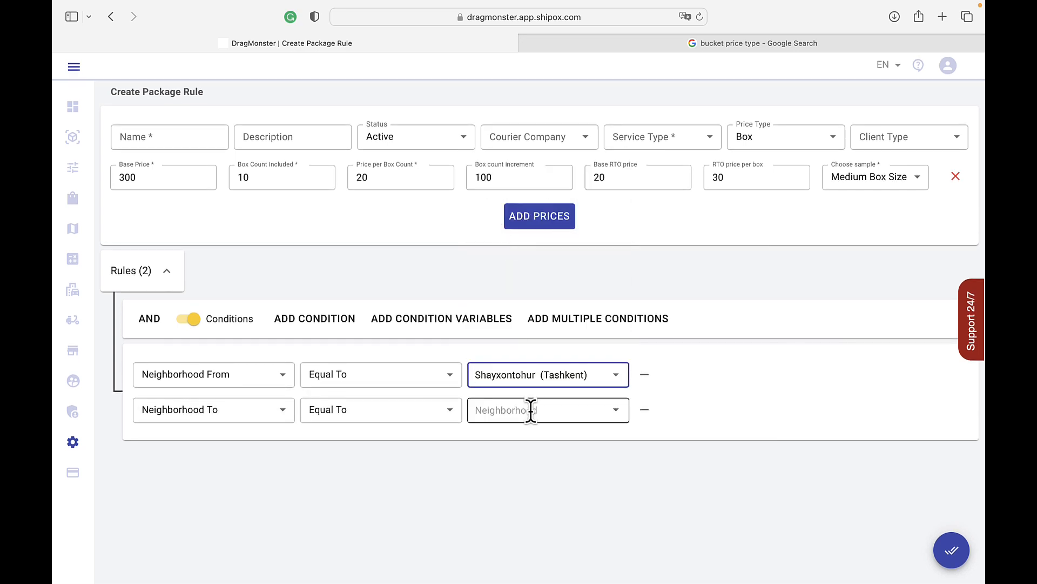
pyautogui.click(530, 409)
pyautogui.click(528, 368)
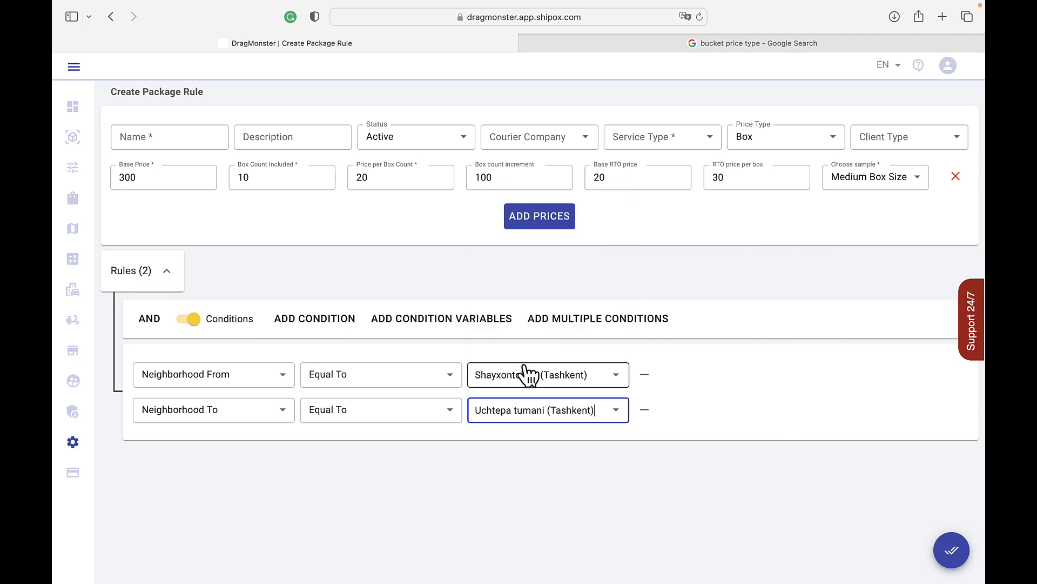
pyautogui.click(952, 549)
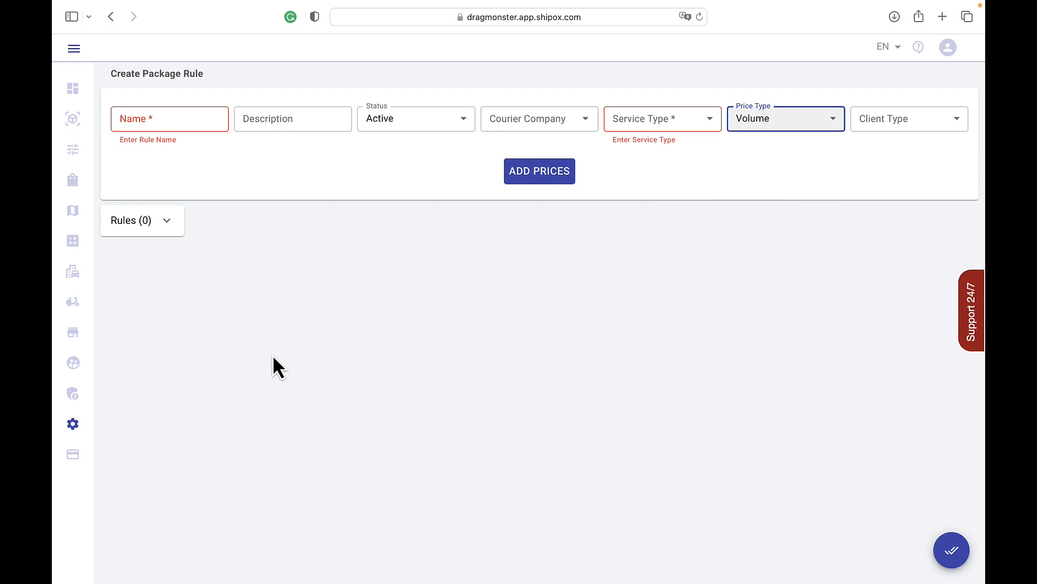
# Step: Enter "name" as the name and "description" as the description of the Volume package rule
pyautogui.click(186, 128)
pyautogui.write('name')
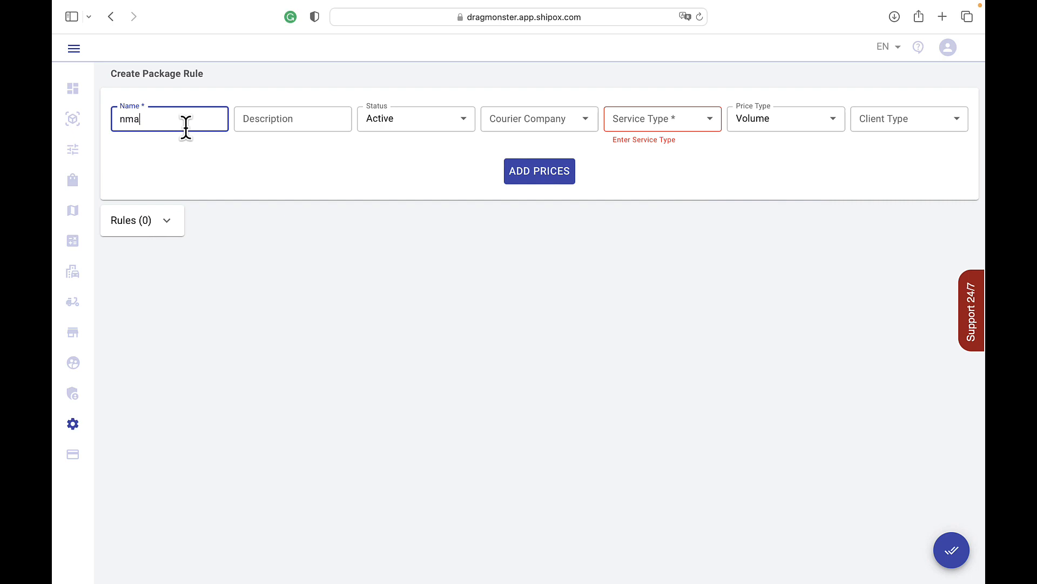
pyautogui.click(314, 114)
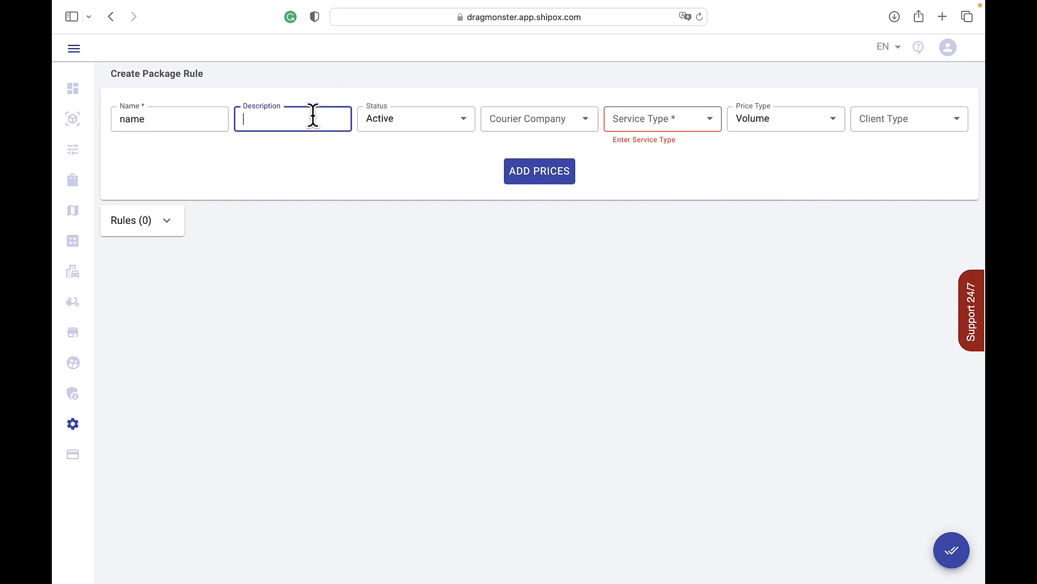
pyautogui.write('description')
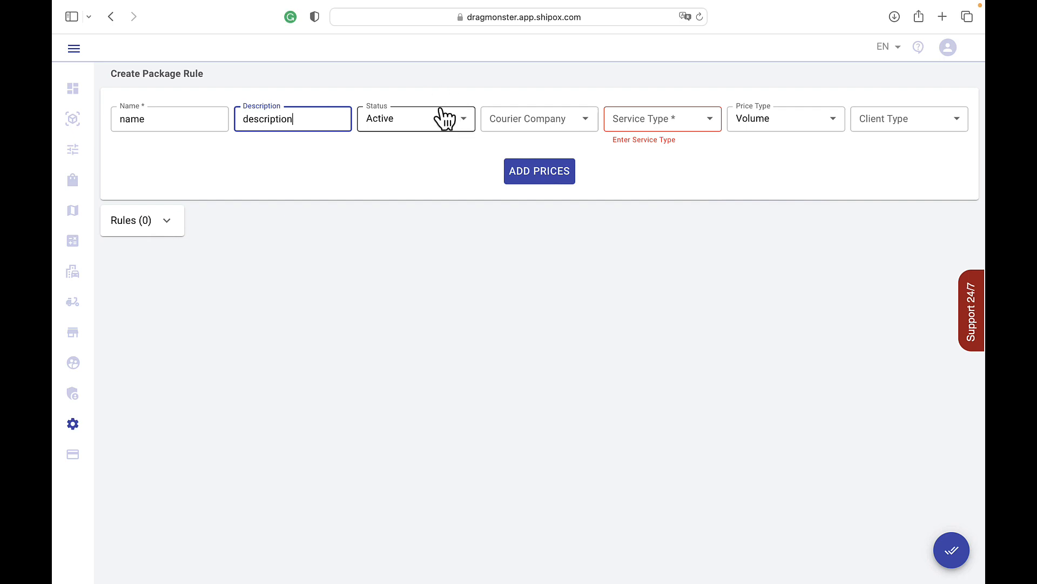
# Step: Set the courier company to DragMonster, the service type to express and the client type to Cash Clients
pyautogui.click(496, 114)
pyautogui.click(501, 152)
pyautogui.click(636, 122)
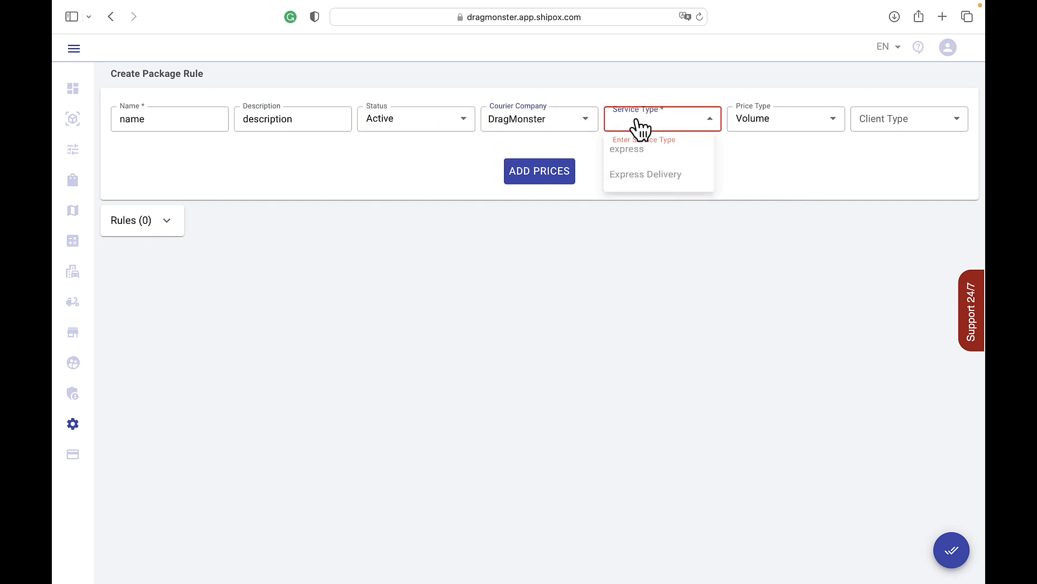
pyautogui.click(628, 152)
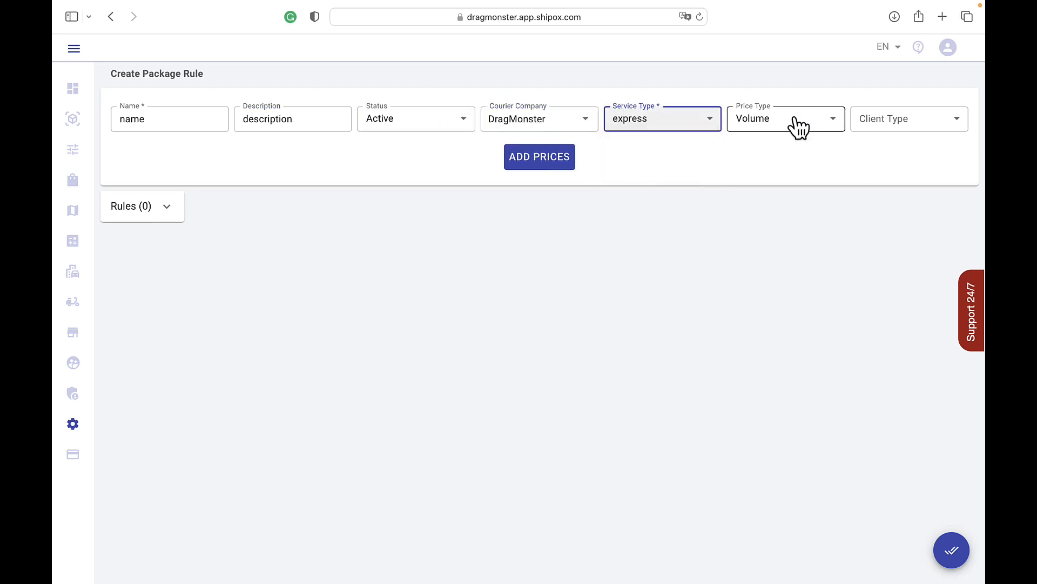
pyautogui.click(902, 126)
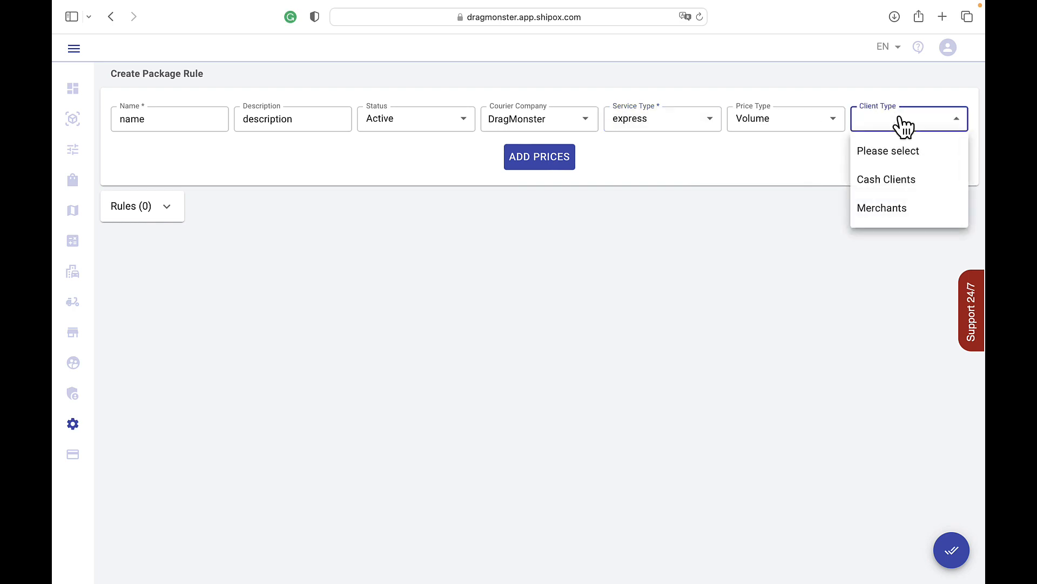
pyautogui.click(887, 184)
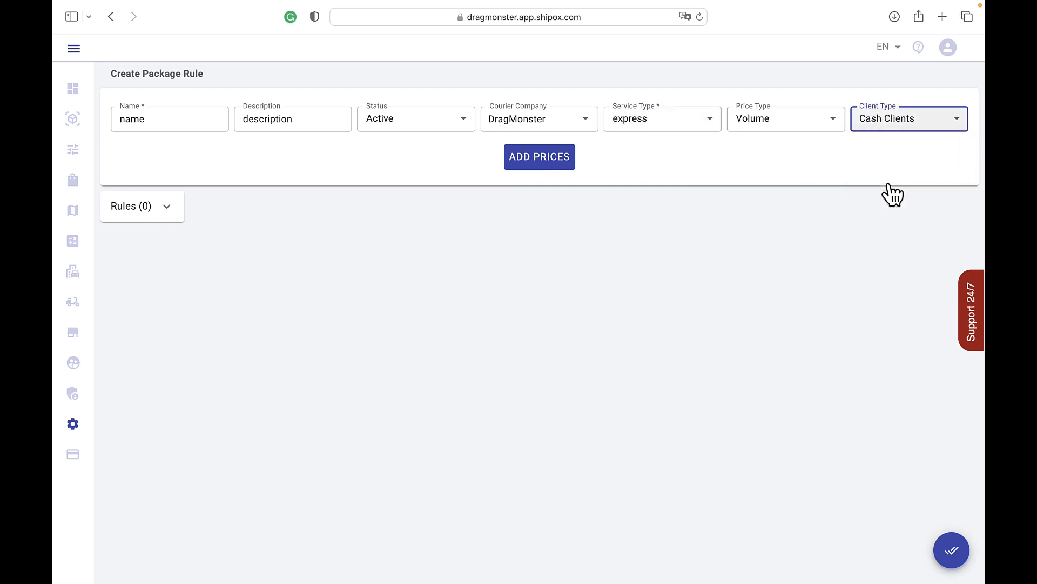
# Step: Add a price row with base price 400, volume included 30 m3, price per volume 5 and volume per increment 10 cm3
pyautogui.click(566, 165)
pyautogui.click(169, 153)
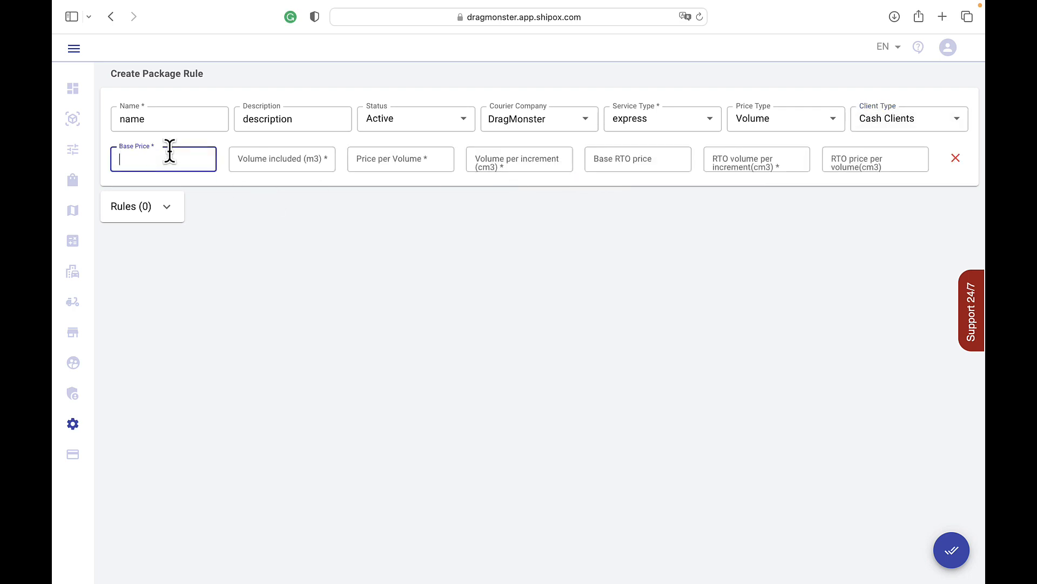
pyautogui.write('400')
pyautogui.click(259, 158)
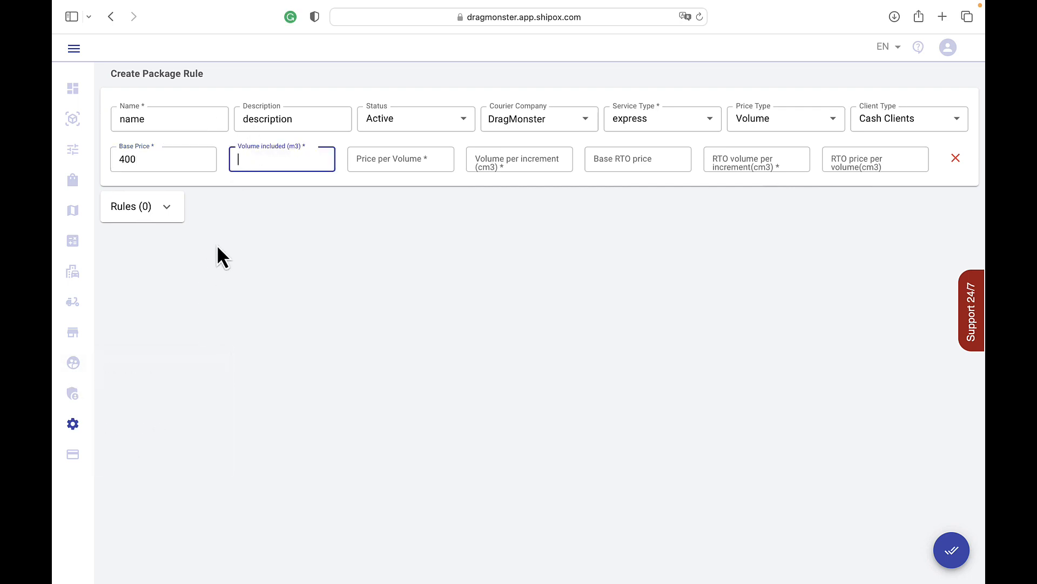
pyautogui.write('30')
pyautogui.click(383, 153)
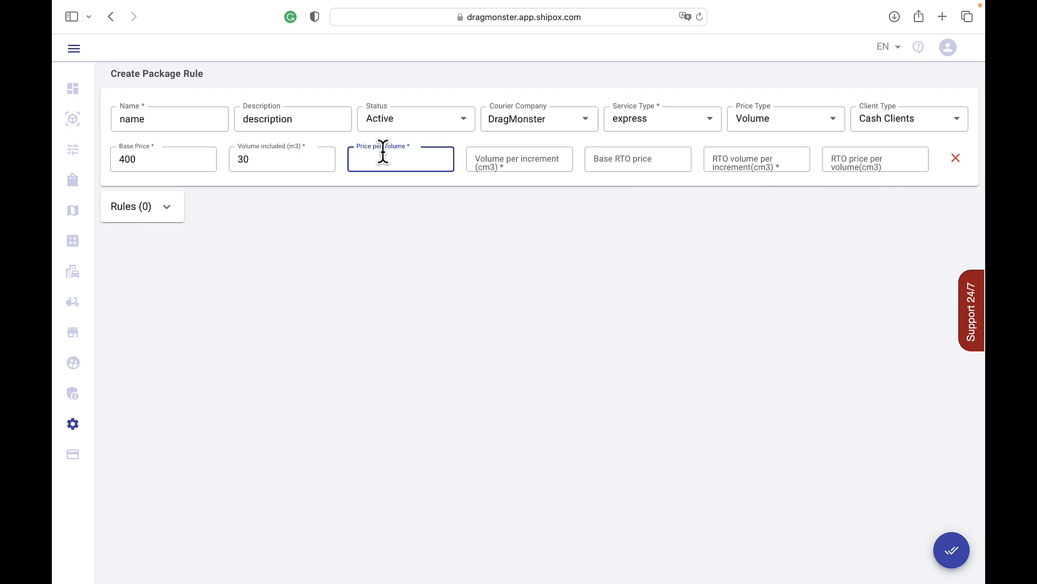
pyautogui.write('5')
pyautogui.click(553, 162)
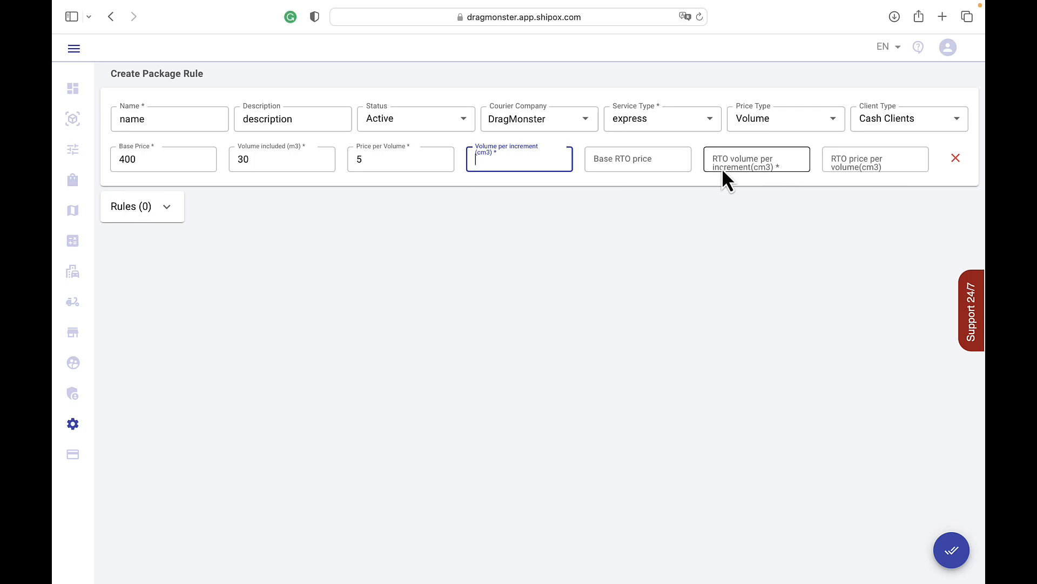
pyautogui.write('10')
# Step: Set the RTO volume per increment to 10, the base RTO price to 20 and the RTO price per volume to 3
pyautogui.click(727, 168)
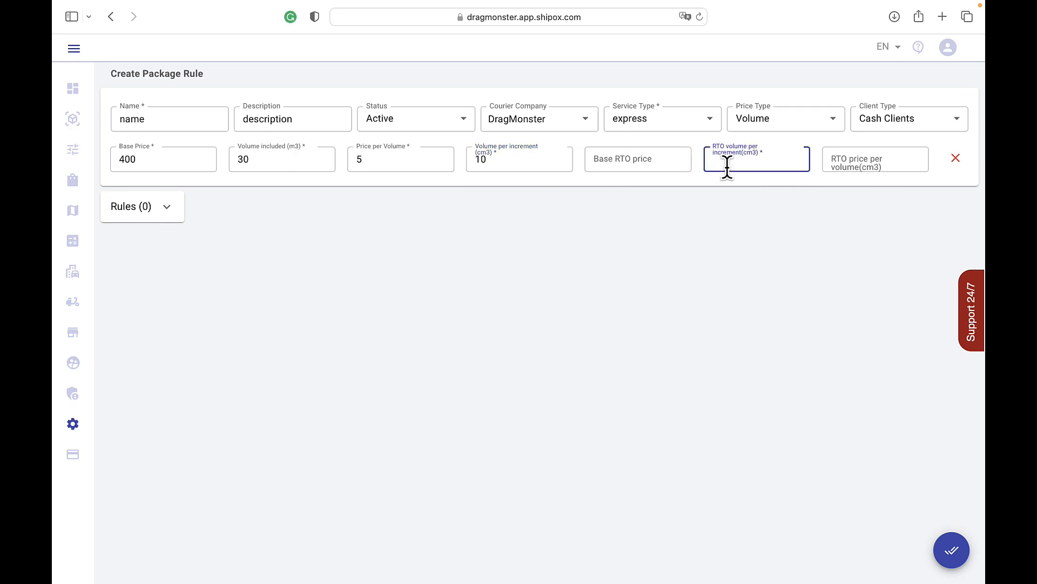
pyautogui.write('10')
pyautogui.click(625, 159)
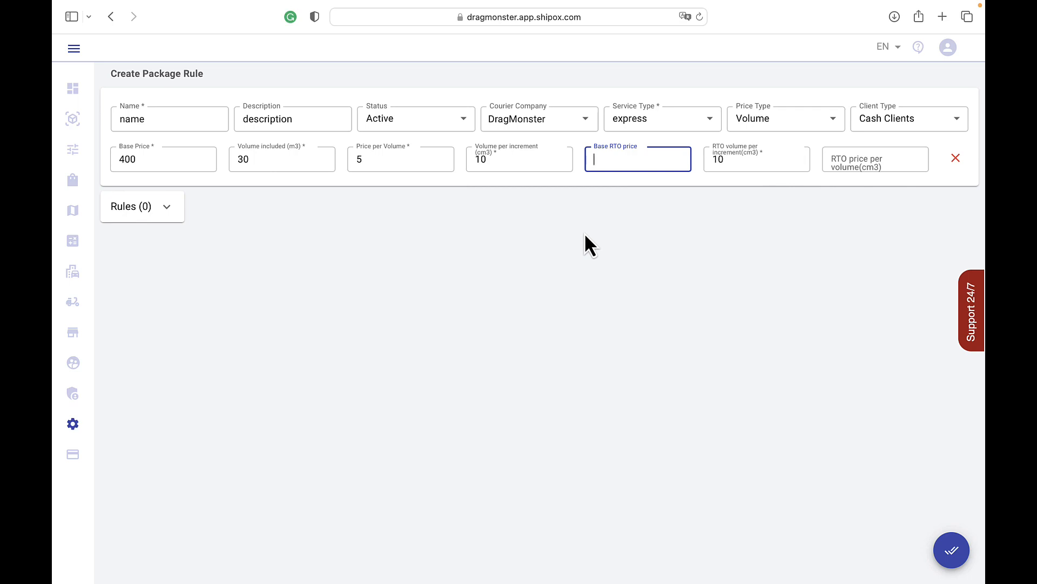
pyautogui.write('20')
pyautogui.click(832, 159)
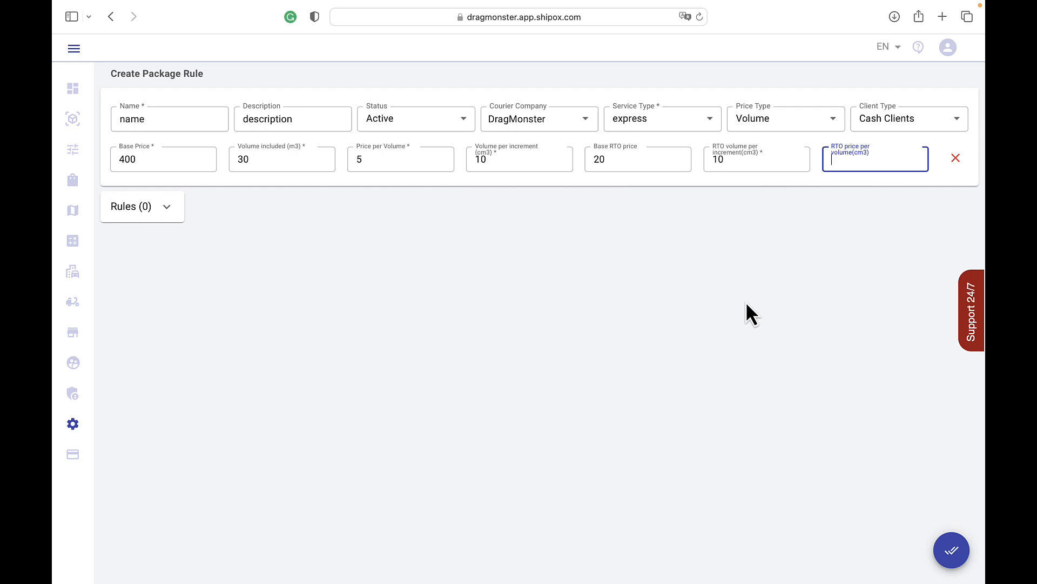
pyautogui.write('3')
# Step: Enable conditions in the Volume rule's rules section, add another condition, and keep Equal To for the Neighborhood From condition
pyautogui.moveTo(63, 269)
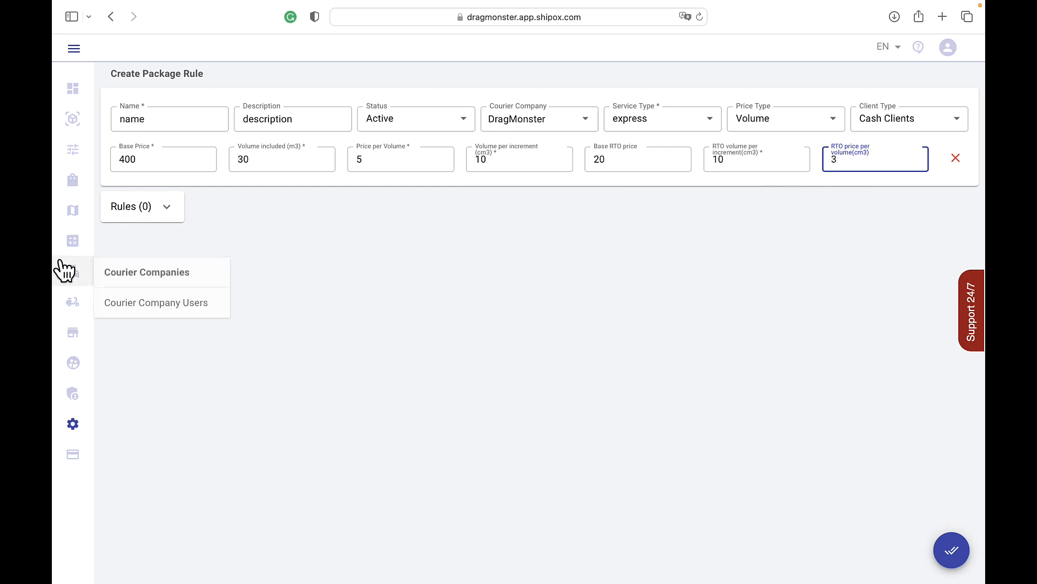
pyautogui.click(171, 213)
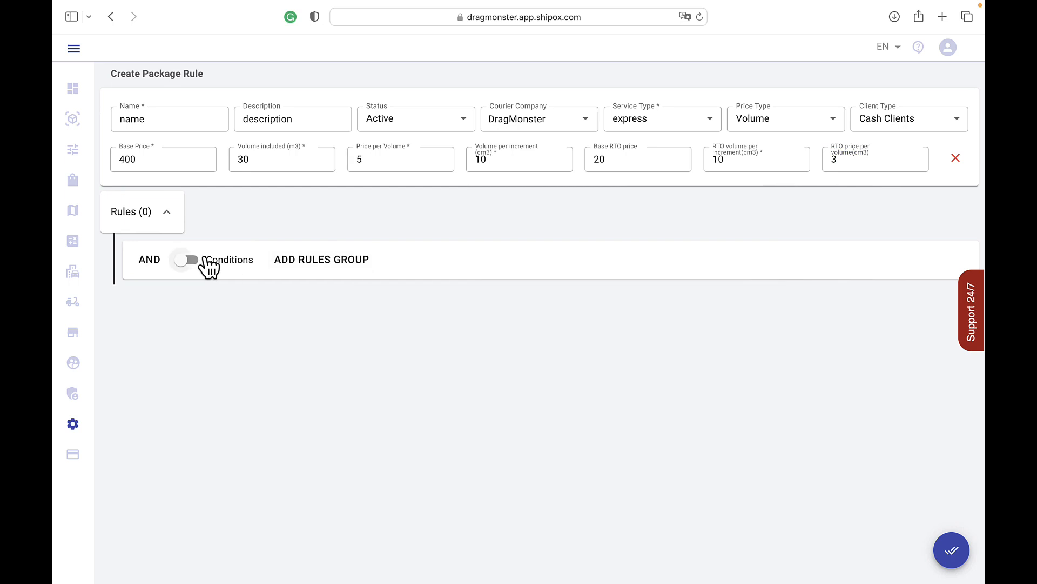
pyautogui.click(206, 259)
pyautogui.click(285, 263)
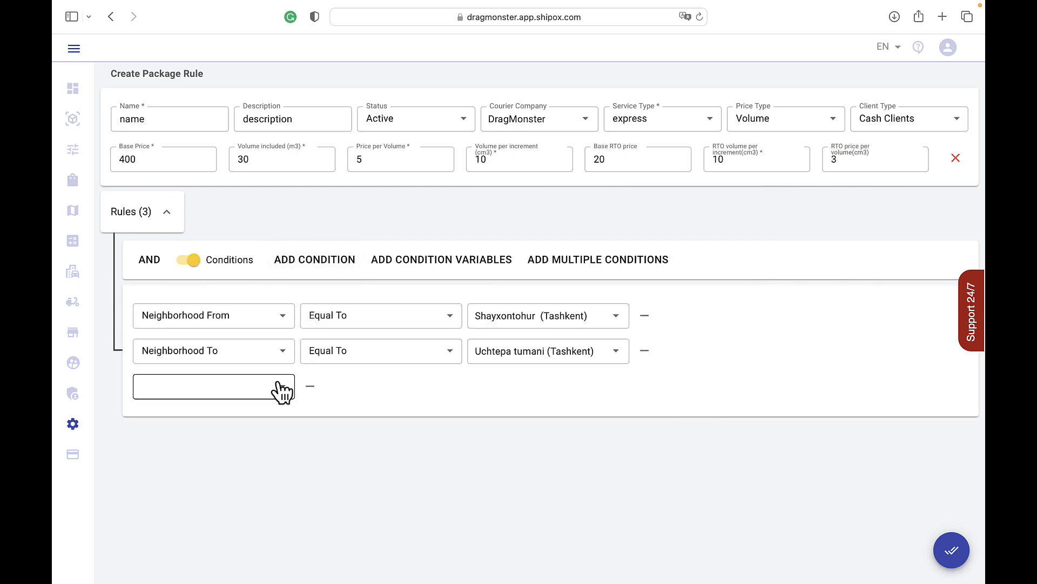
pyautogui.click(386, 320)
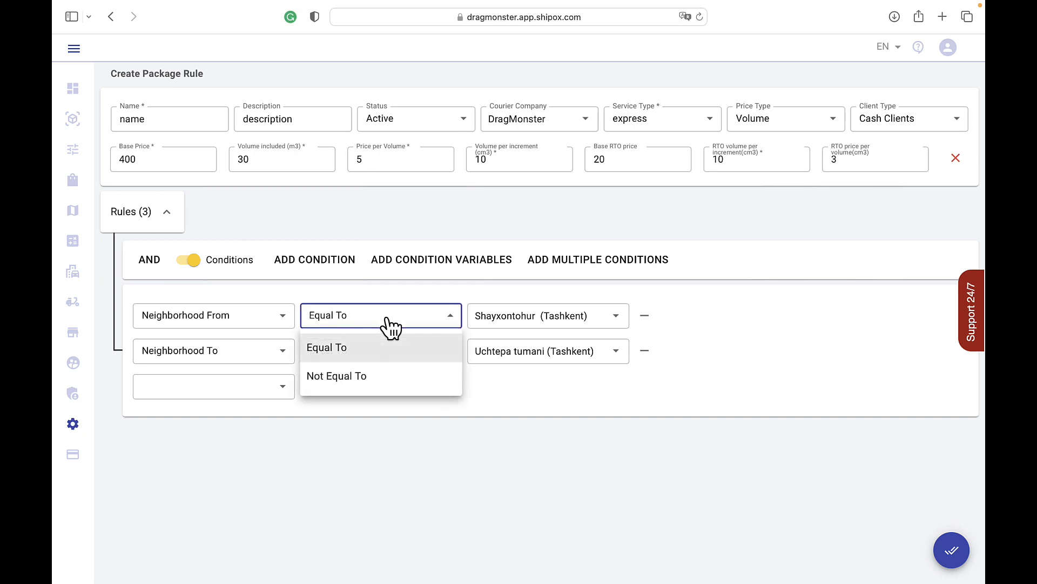
pyautogui.click(526, 316)
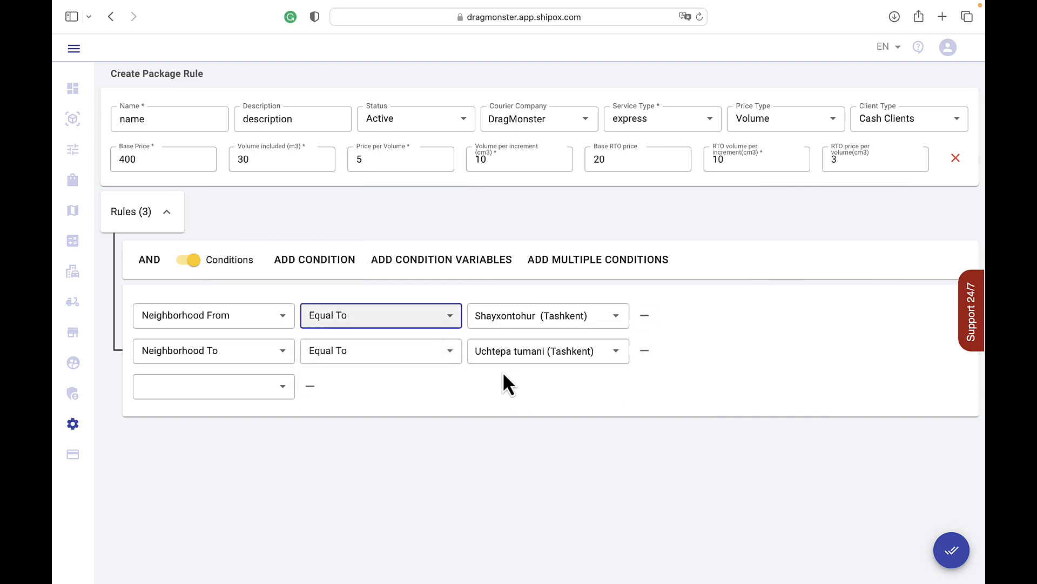